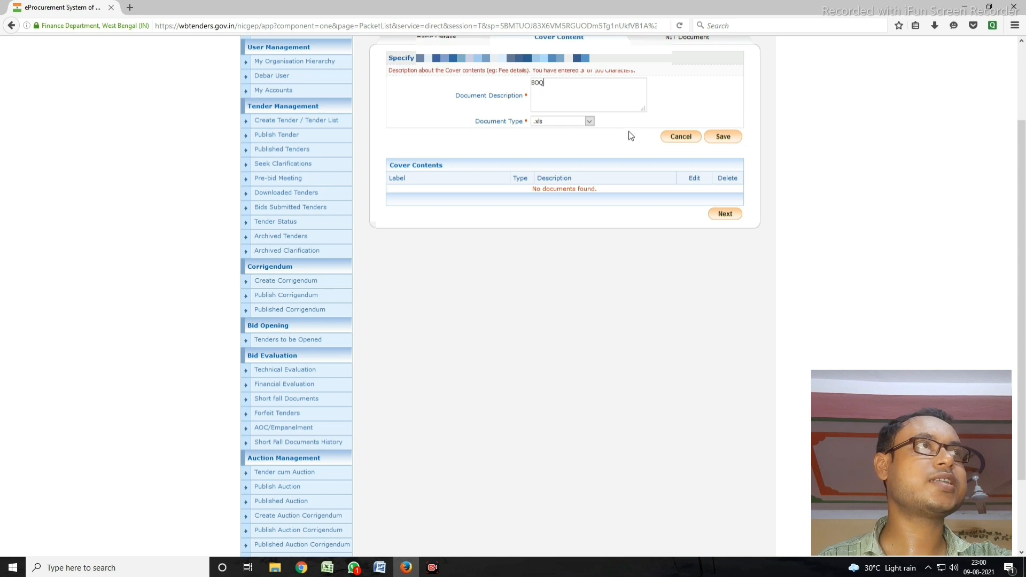
Step: Save the BOQ .xls content item to the Finance cover and advance to the NIT Document page
left_click(724, 137)
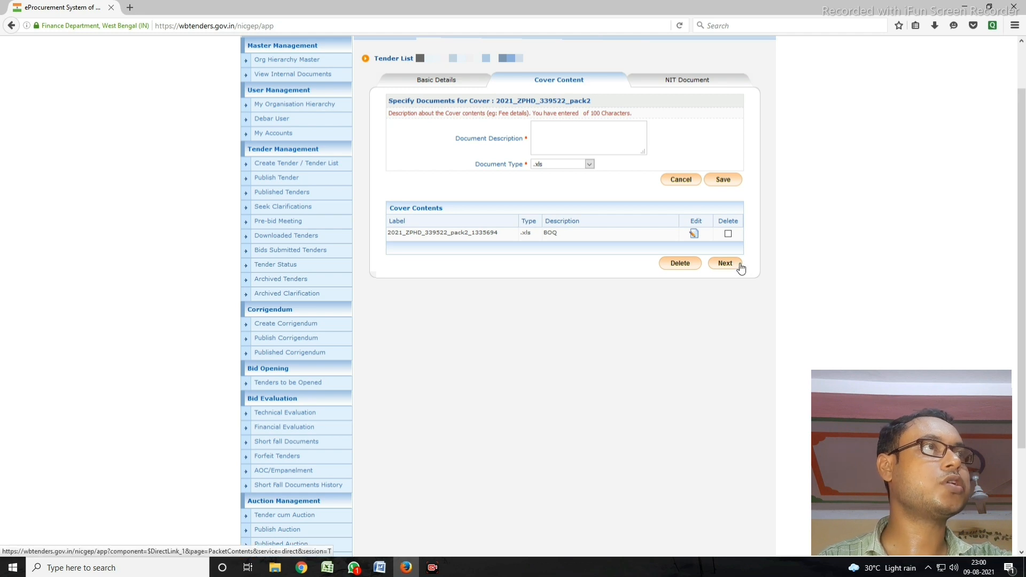
left_click(728, 270)
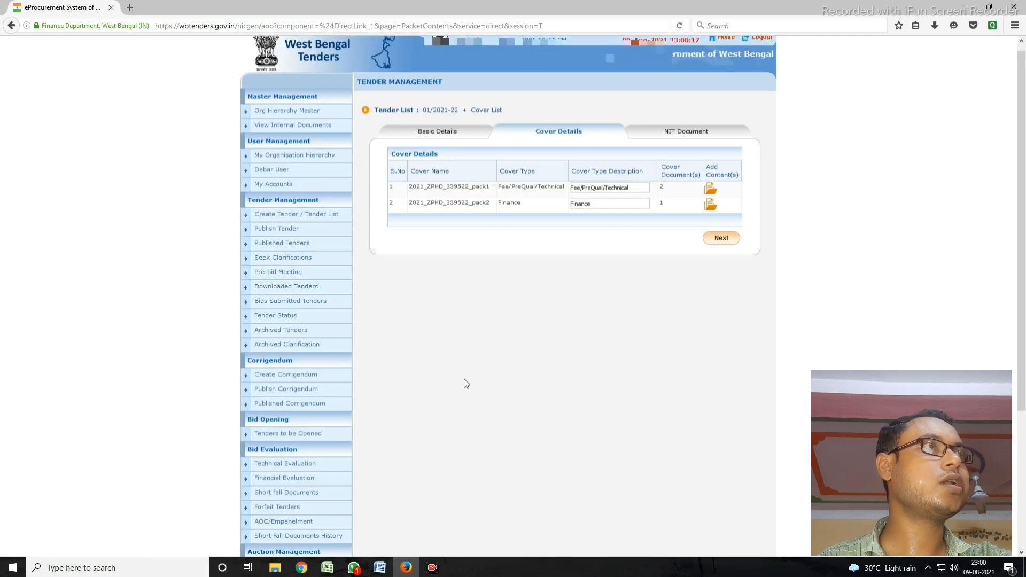
scroll(464, 379, "down", 2)
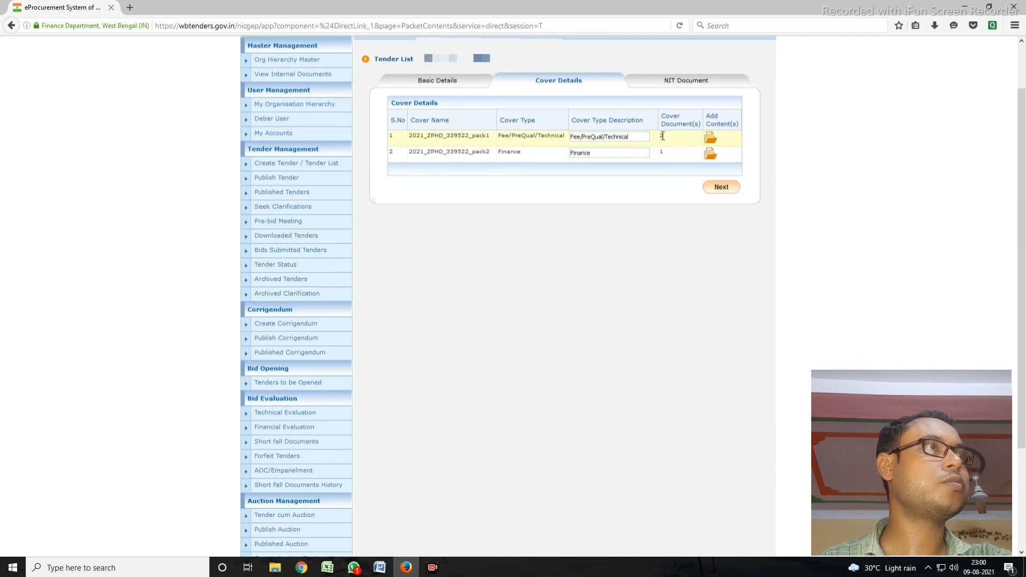
left_click_drag(669, 116, 676, 124)
left_click(665, 154)
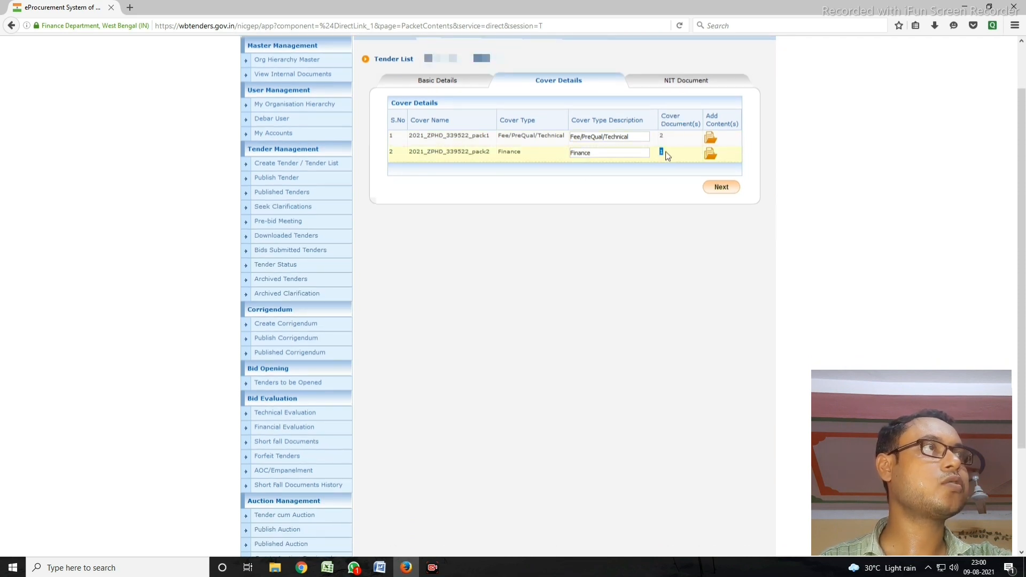
left_click(720, 187)
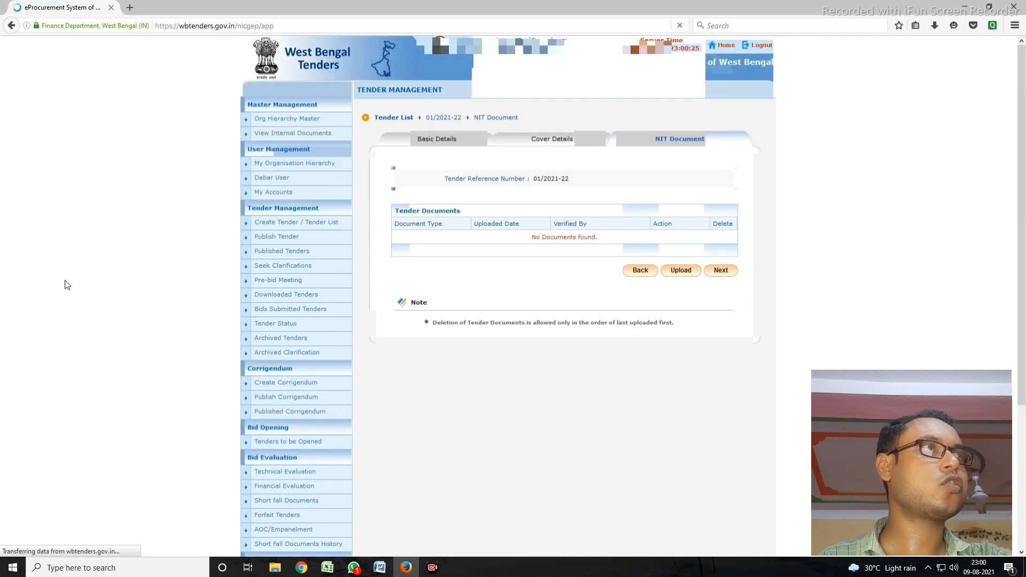
Step: Start a new NIT document upload with the description NIET
scroll(66, 283, "down", 2)
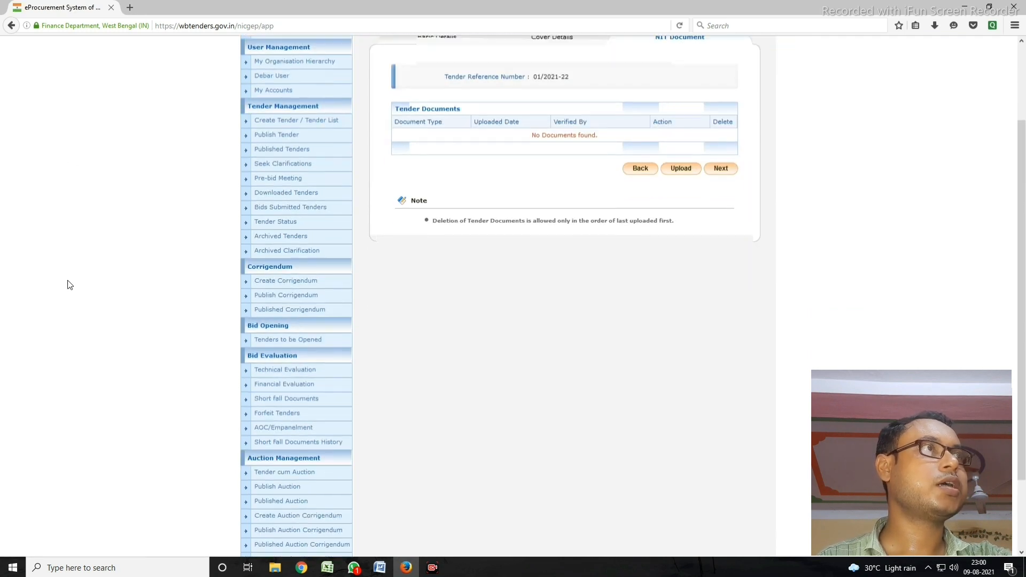
left_click(679, 169)
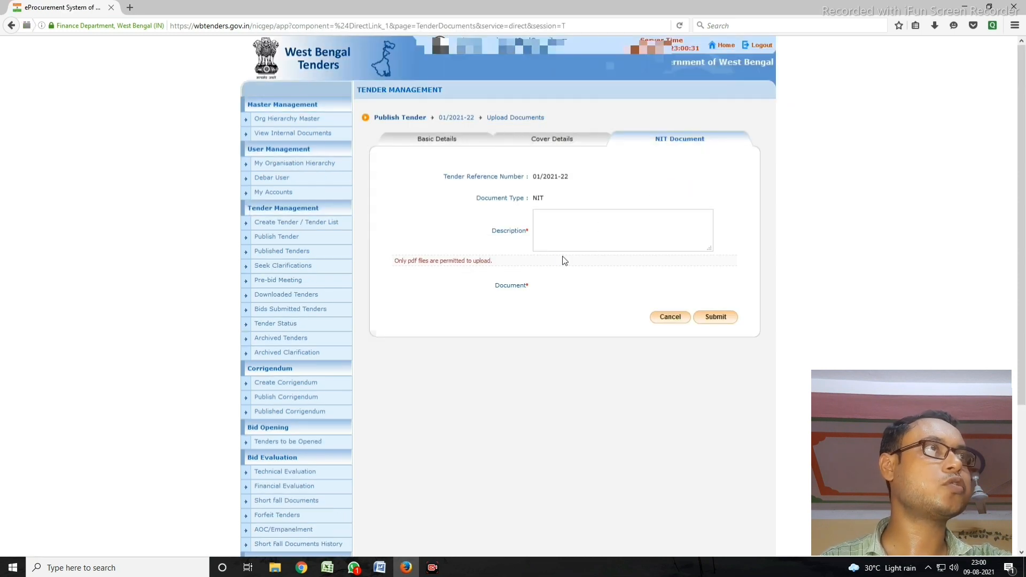
scroll(551, 259, "down", 1)
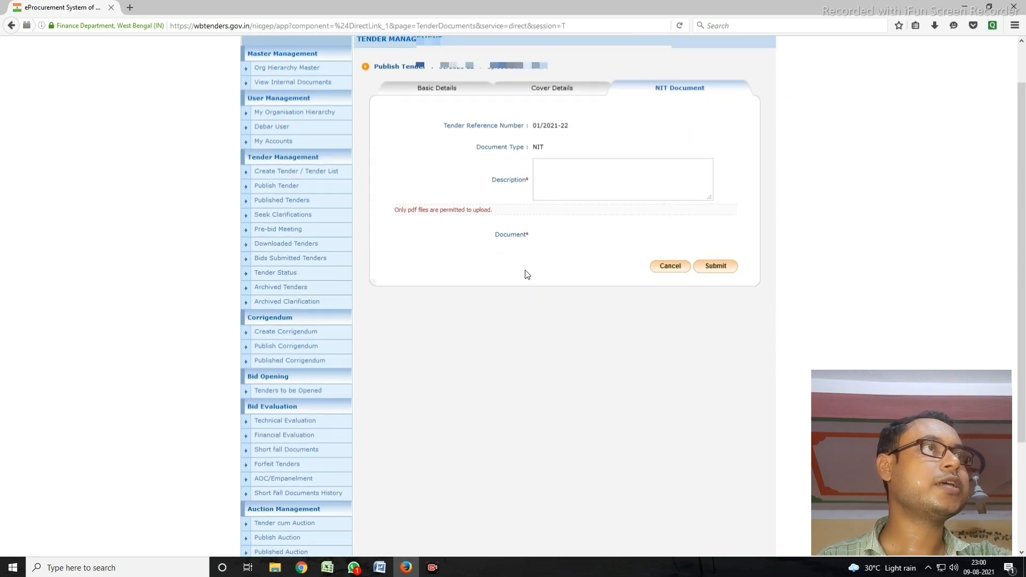
left_click(560, 166)
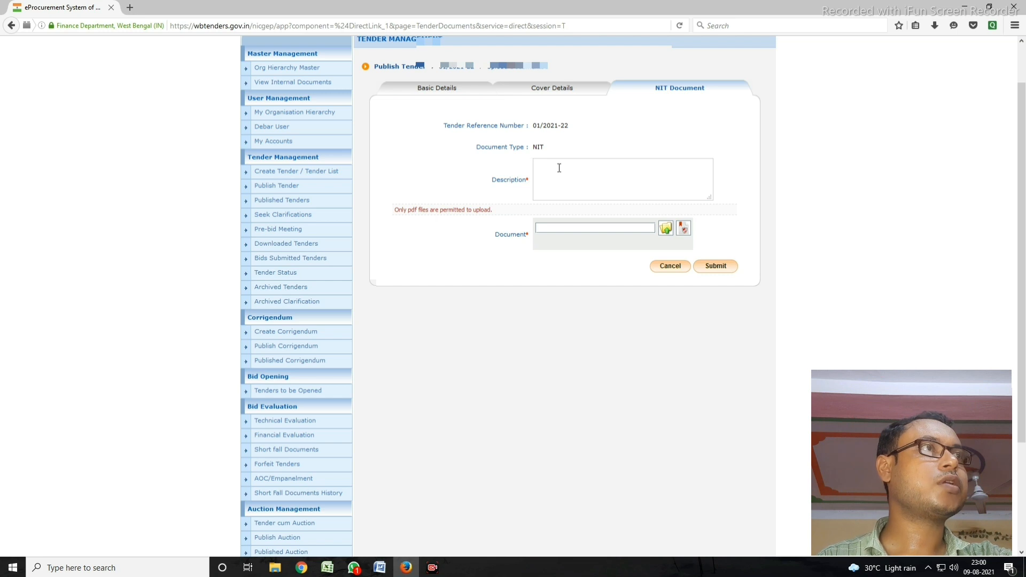
type("NIET")
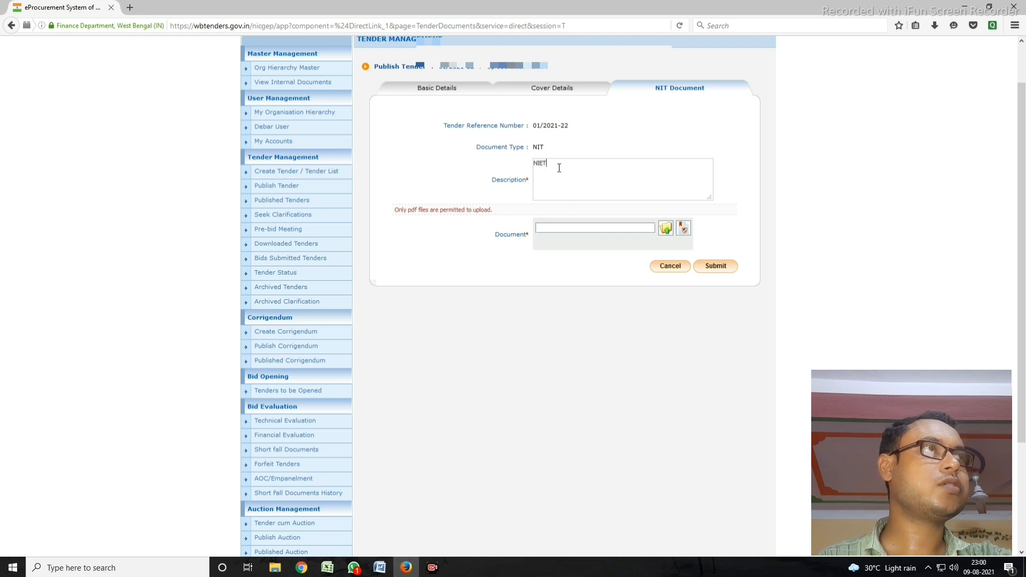
Step: Attach NIT02.pdf from the Desktop KATLA-II folder as the NIT document
left_click(664, 229)
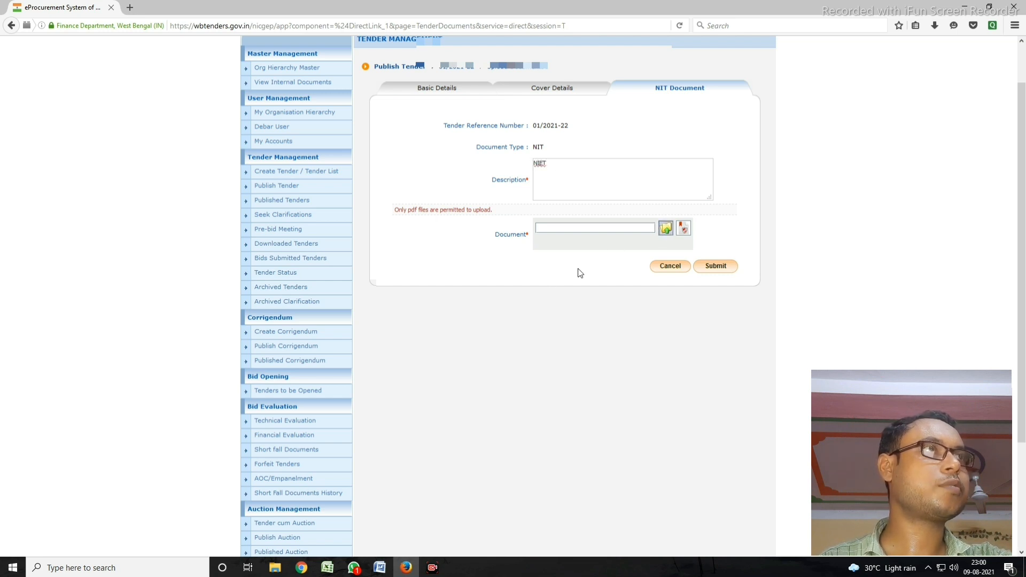
left_click(451, 220)
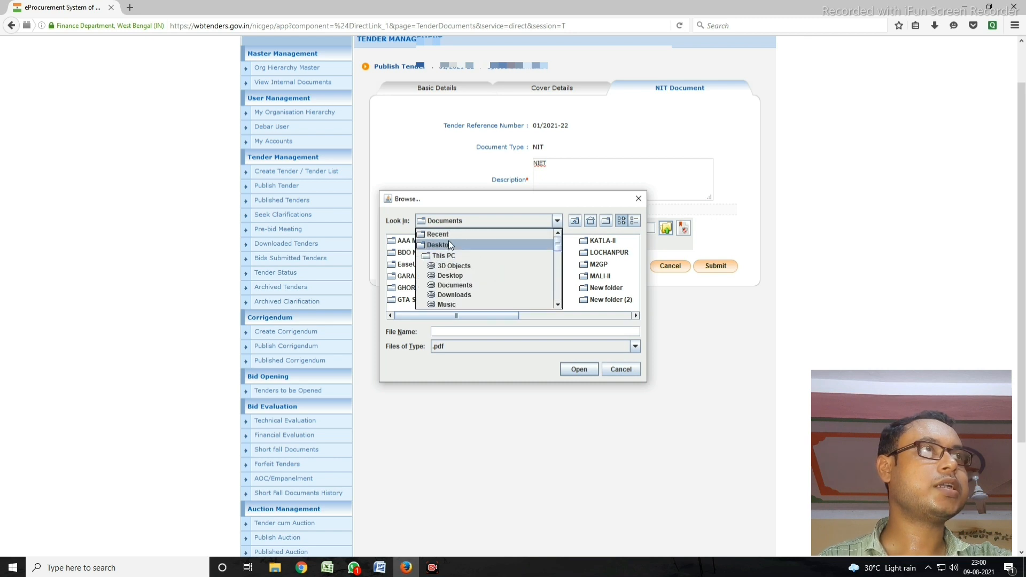
left_click(449, 245)
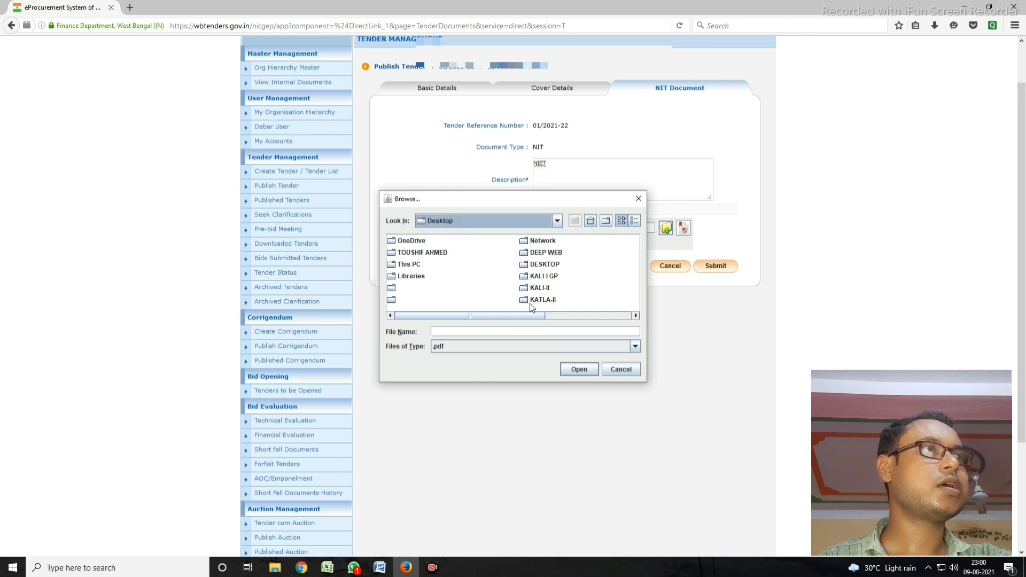
scroll(490, 315, "down", 3)
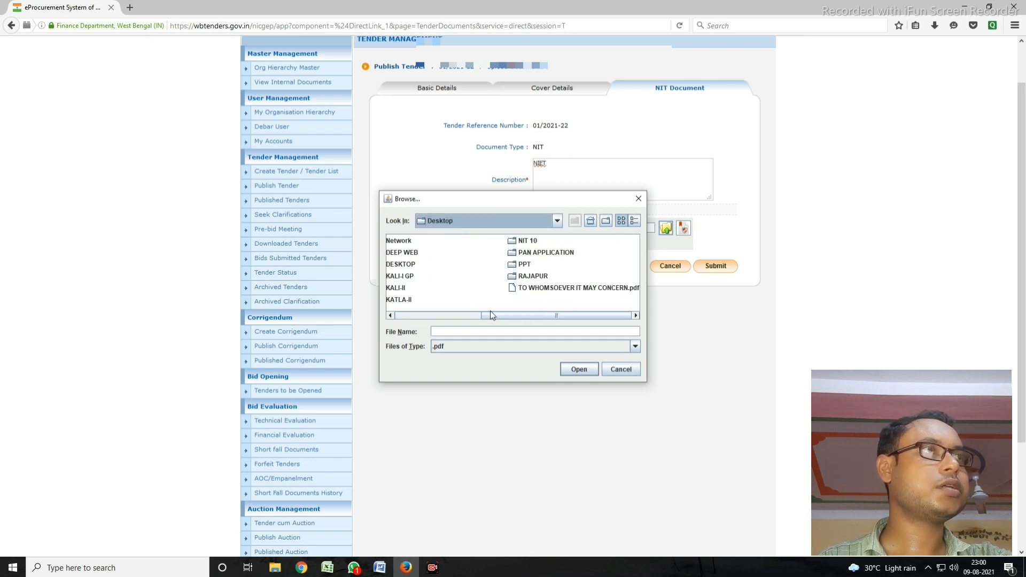
scroll(491, 314, "up", 3)
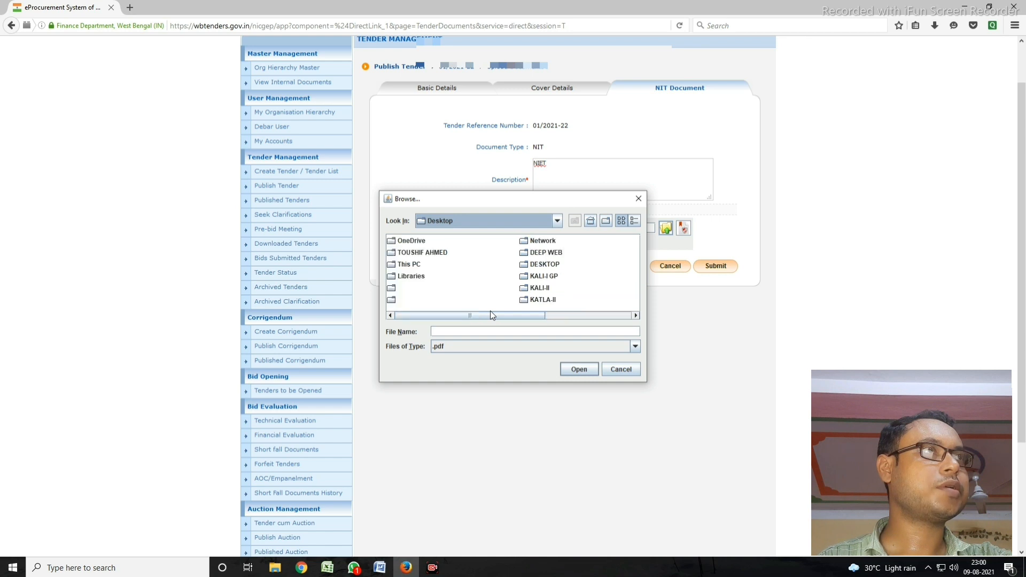
double_click(543, 299)
double_click(412, 252)
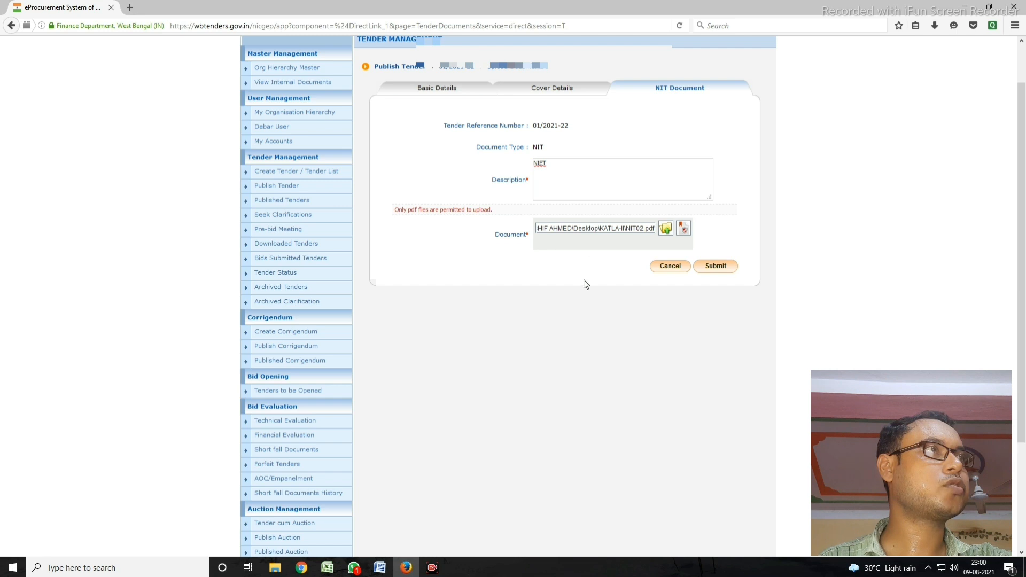
Step: Digitally sign NIT02.pdf with the DSC PIN and submit it
left_click(687, 229)
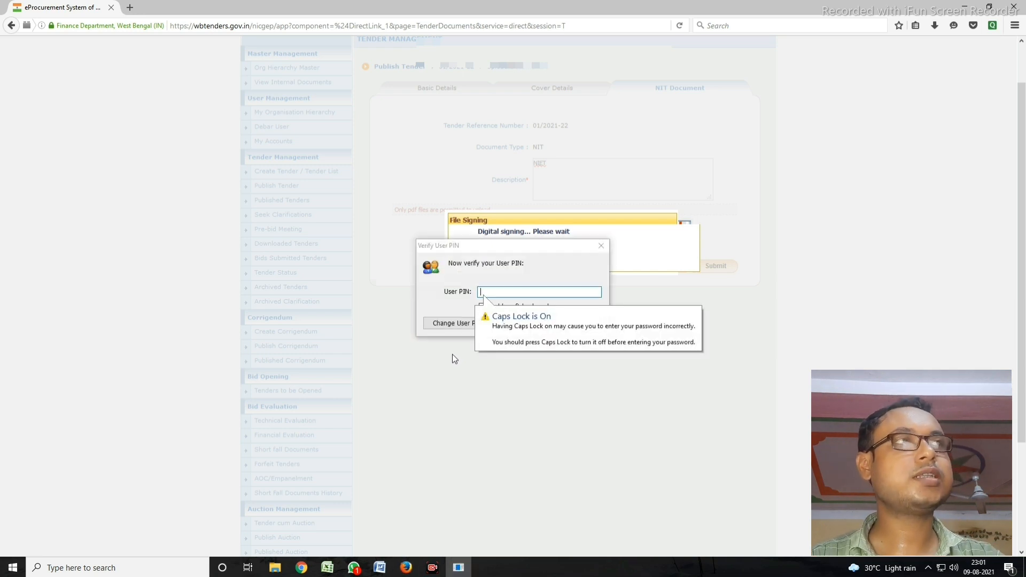
type("•••••••")
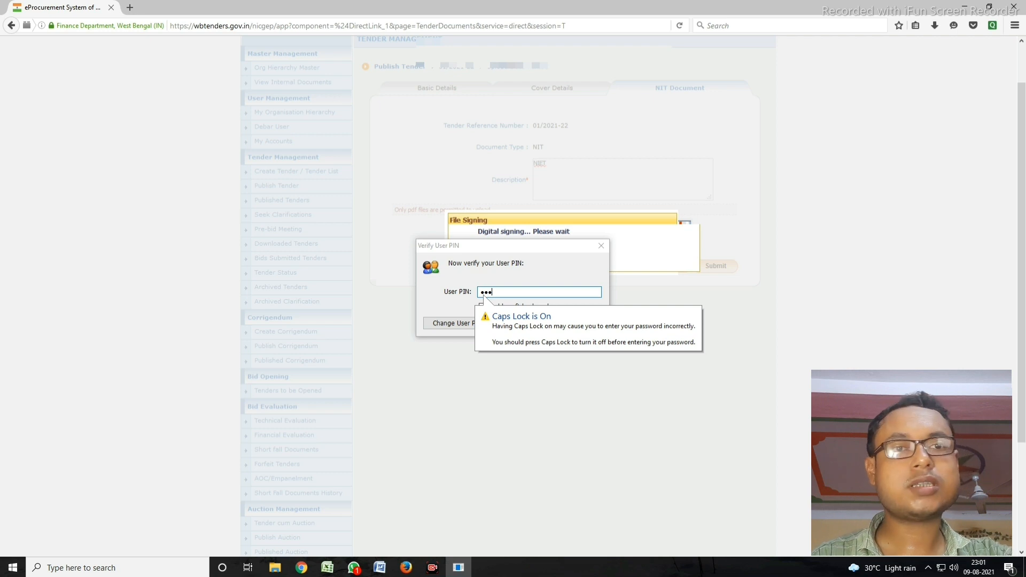
type("•")
key("Return")
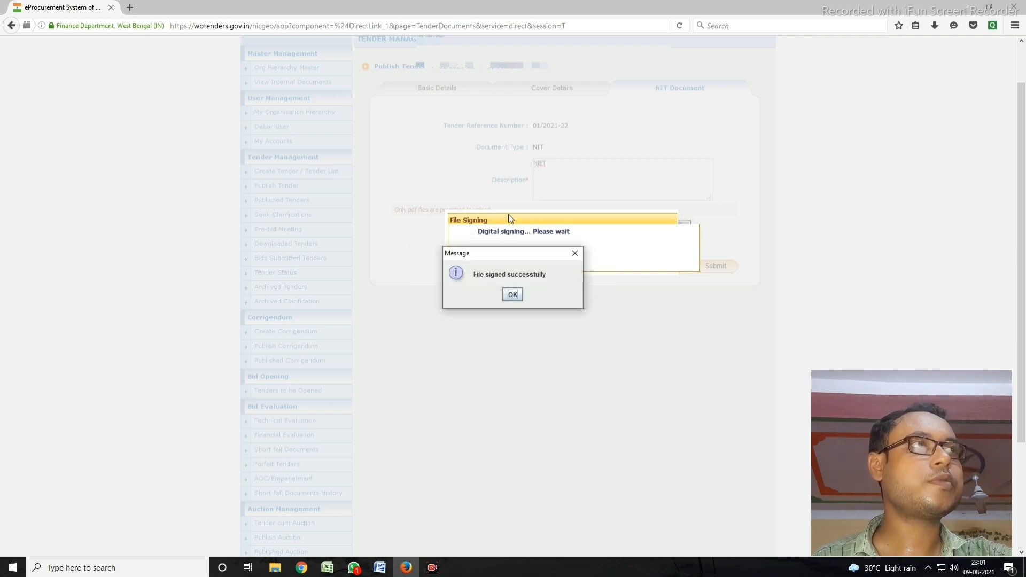
left_click(514, 294)
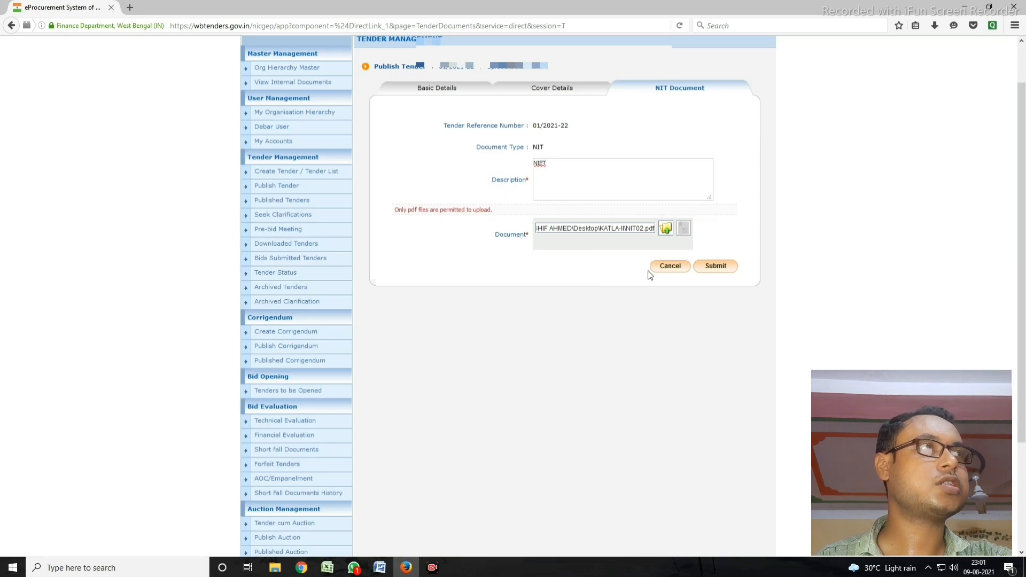
left_click(712, 266)
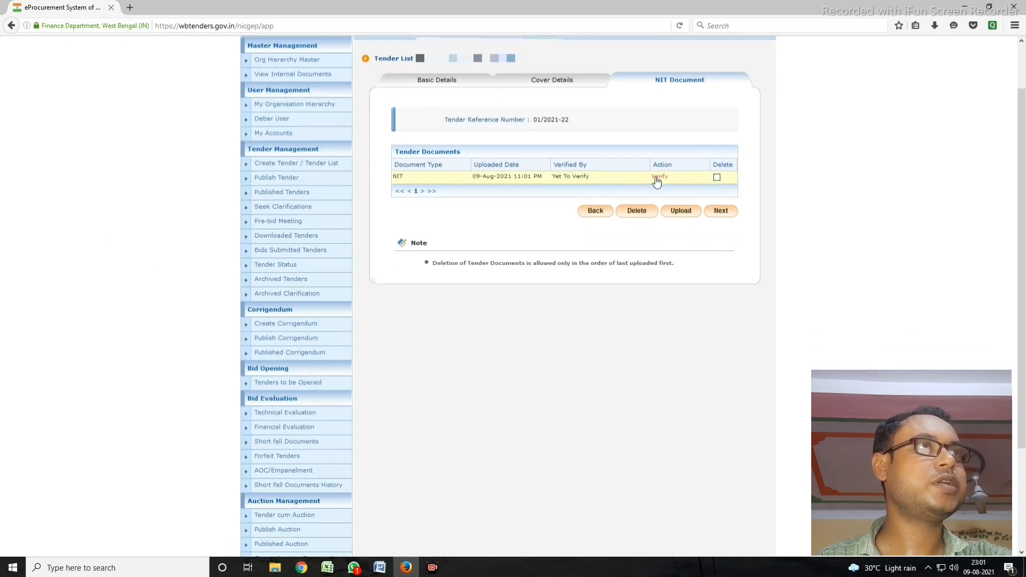
Step: Mark the uploaded NIT document as verified, save, and continue to Work/Item Details
left_click(658, 177)
left_click(538, 271)
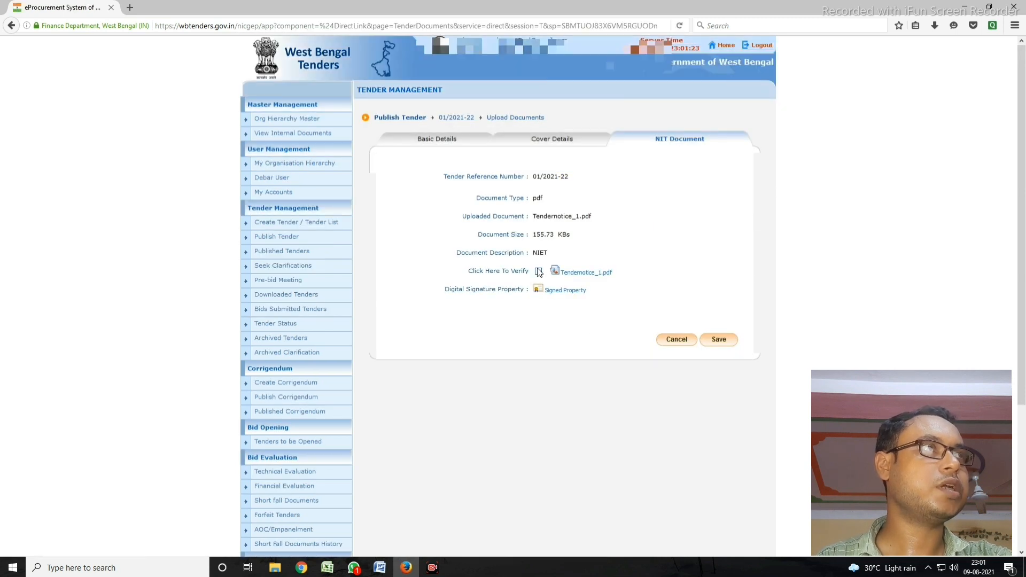
scroll(527, 362, "down", 2)
left_click(726, 290)
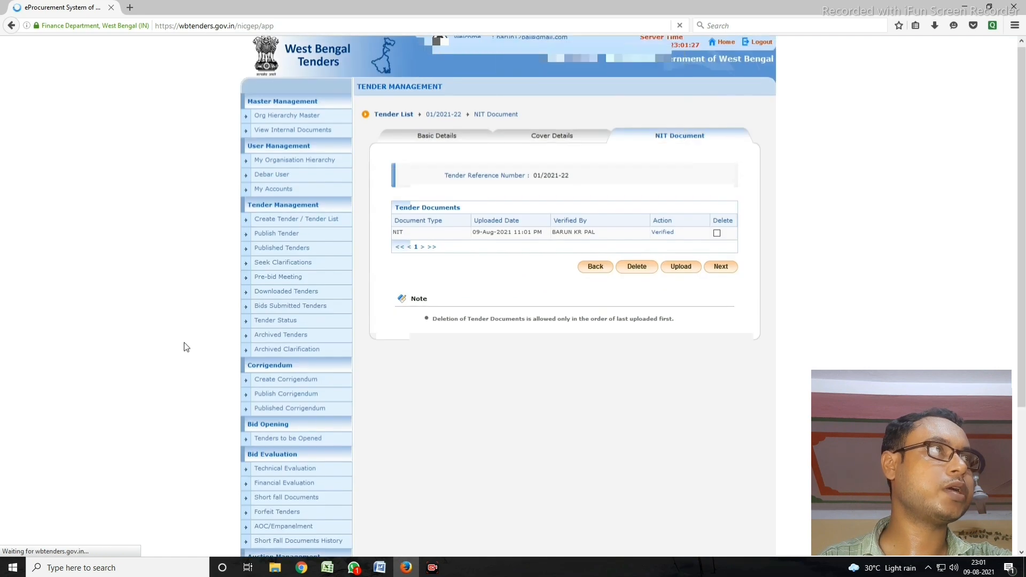
scroll(722, 257, "down", 2)
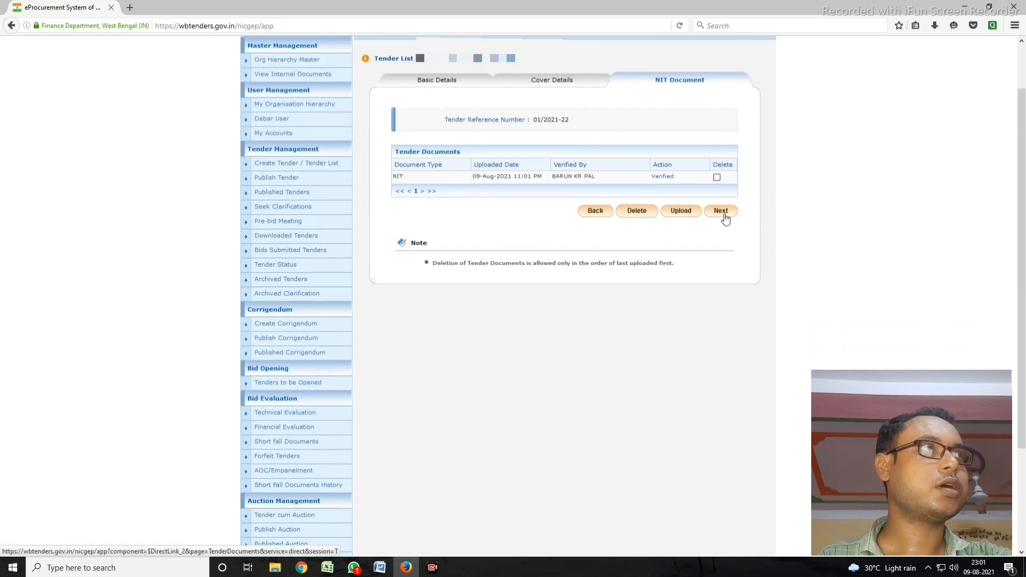
left_click(724, 214)
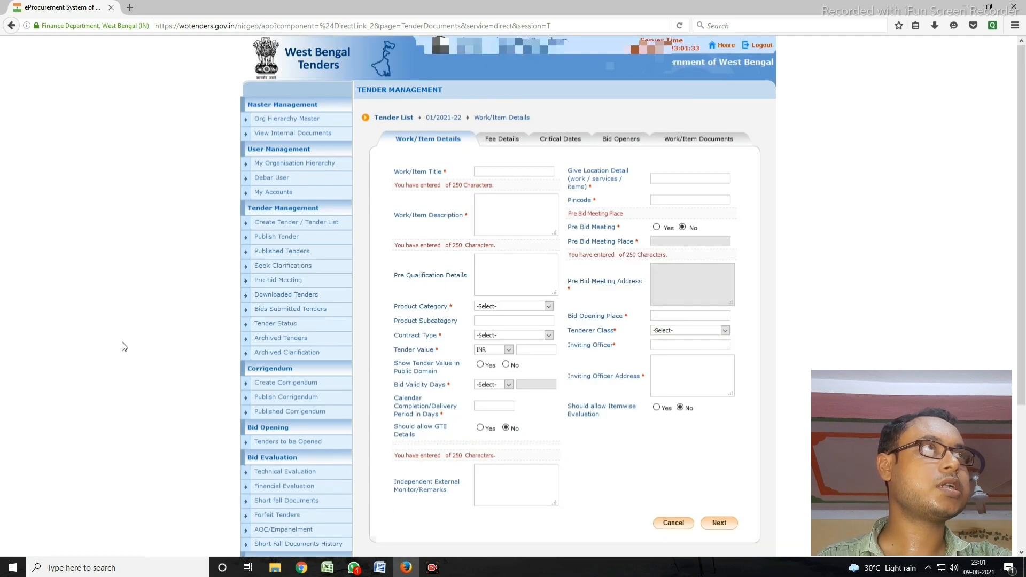
Step: Enter the work title 'SHORT WORK NAME' and description 'FULL WORK NAME WITH FUND'
scroll(121, 345, "down", 2)
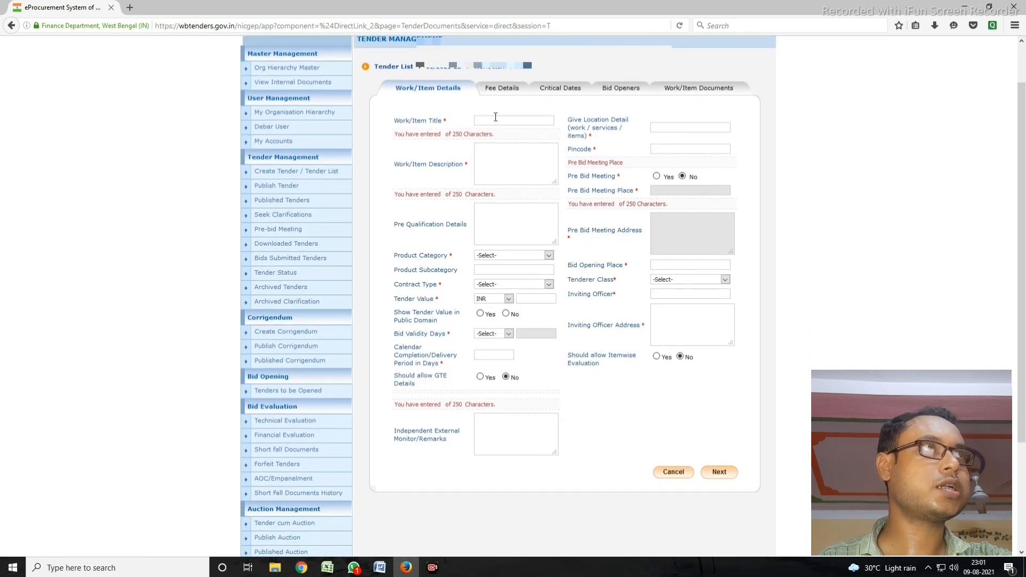
type("WOR")
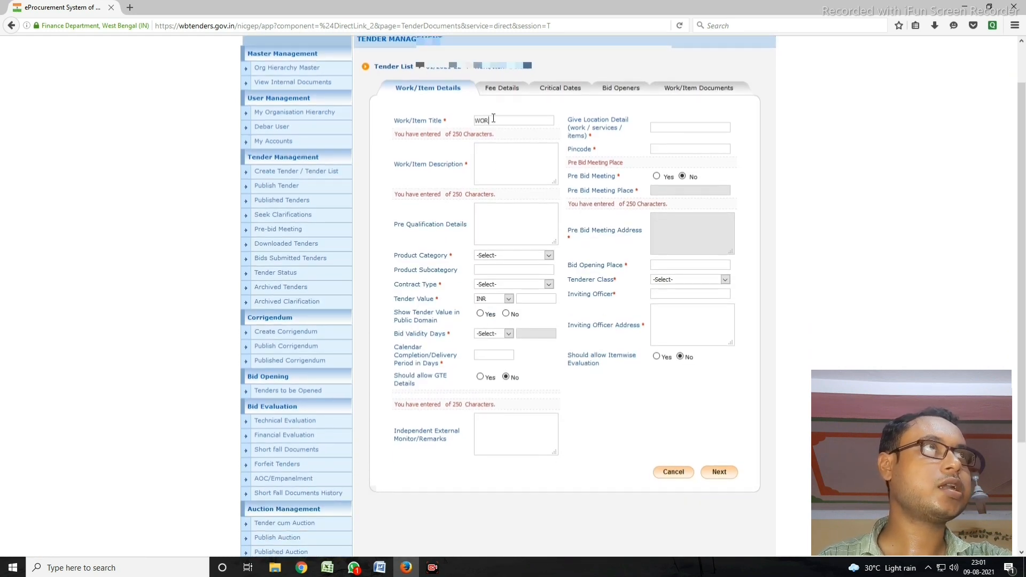
key("BackSpace")
key("BackSpace")
key("BackSpace")
key("BackSpace")
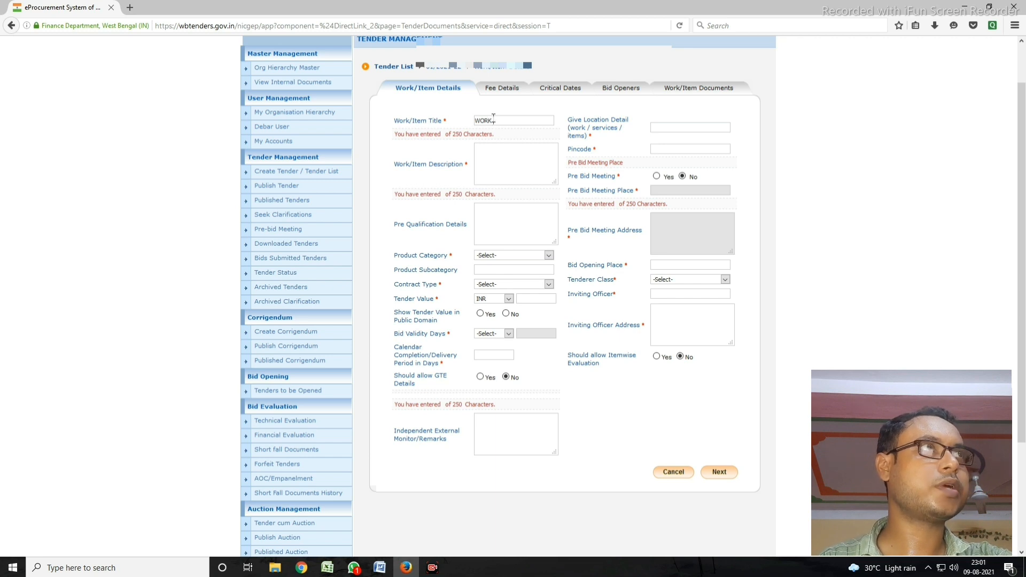
type("SHORT")
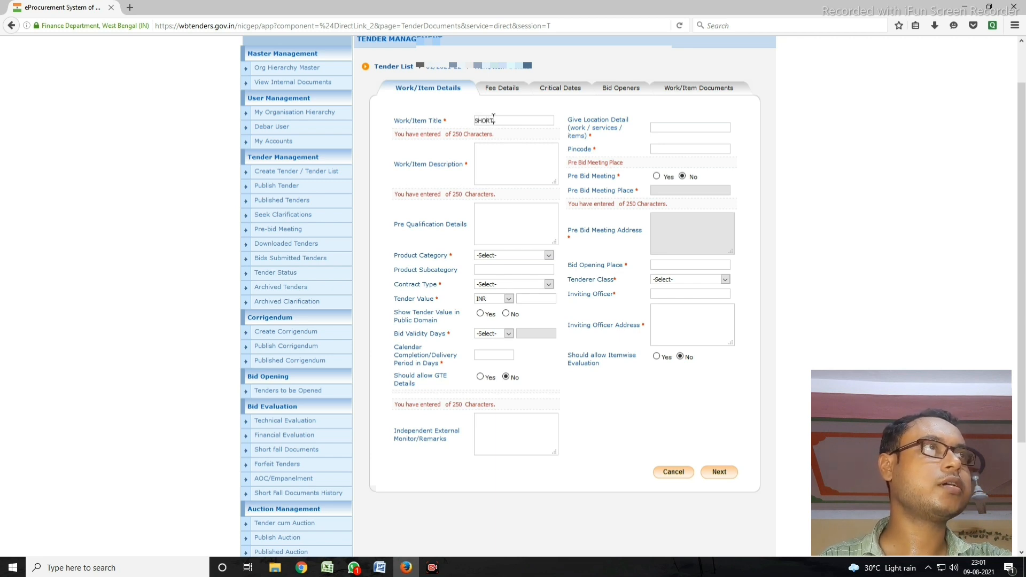
type(" WORK N")
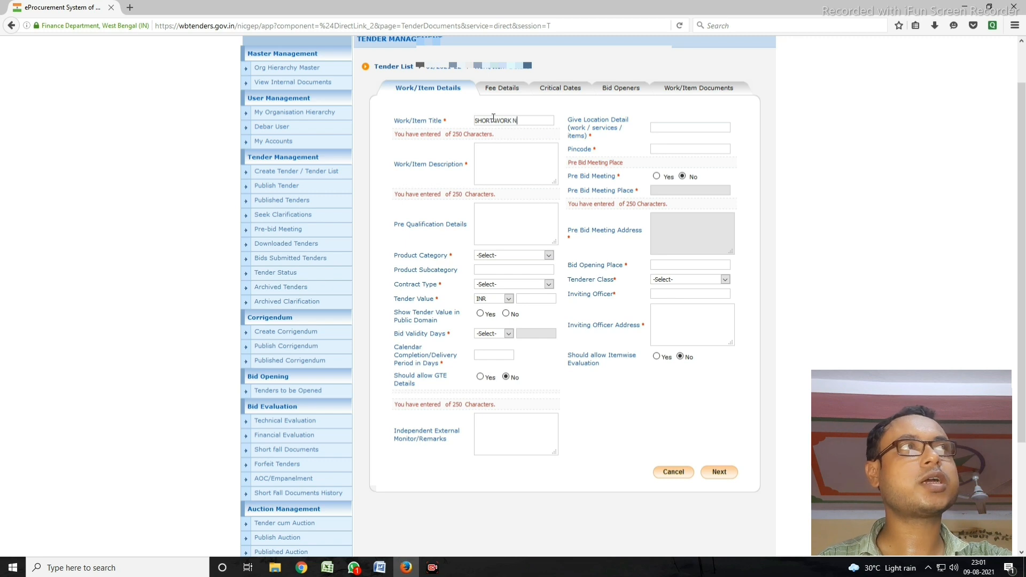
type("AME")
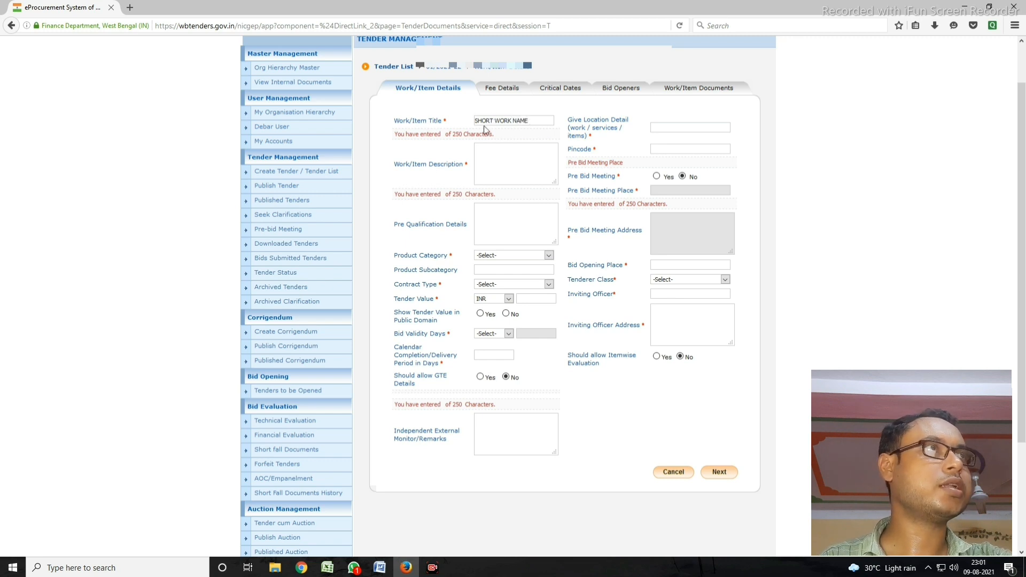
left_click(490, 172)
type("FULL")
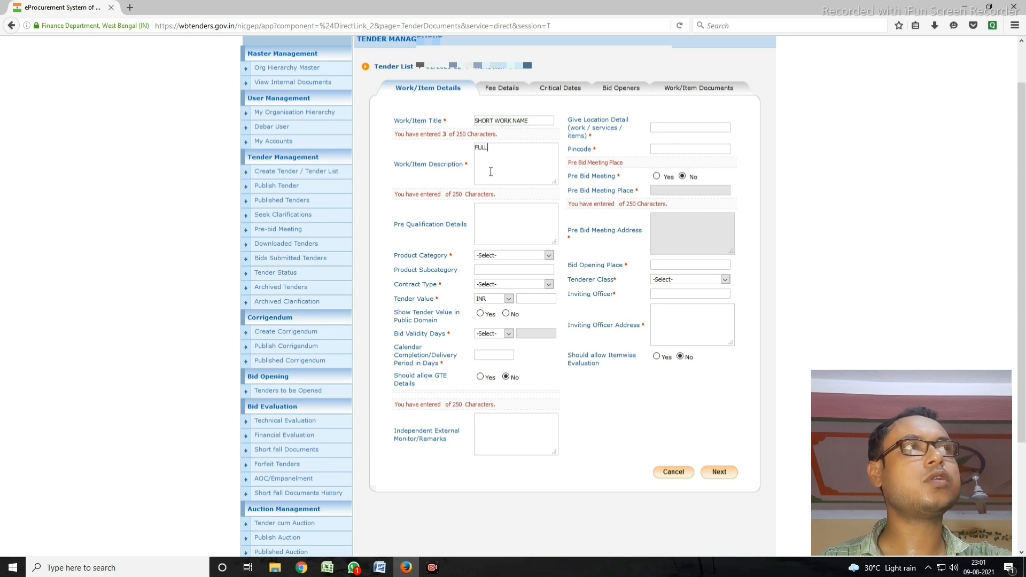
type(" WORK")
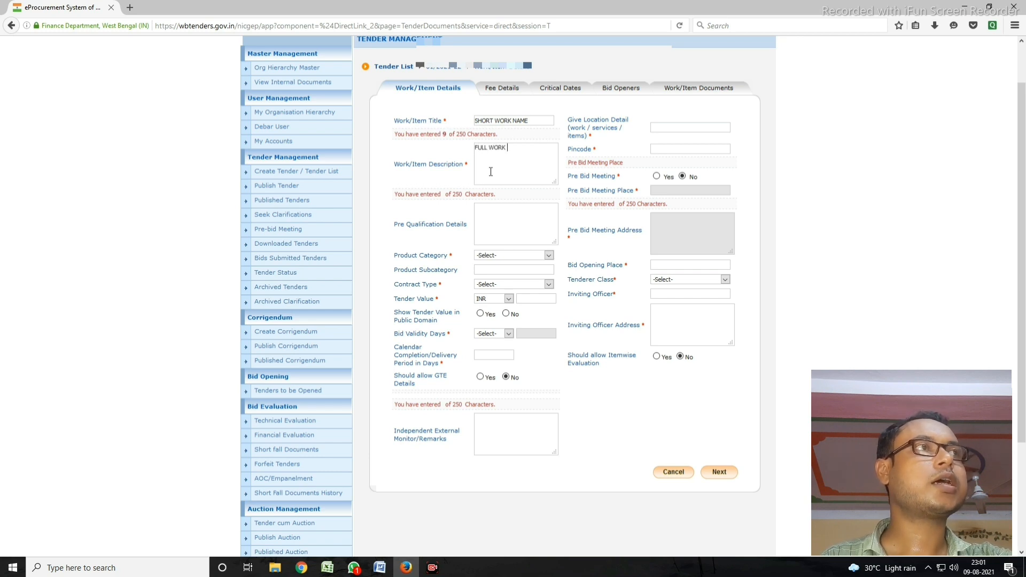
type(" NAME WI")
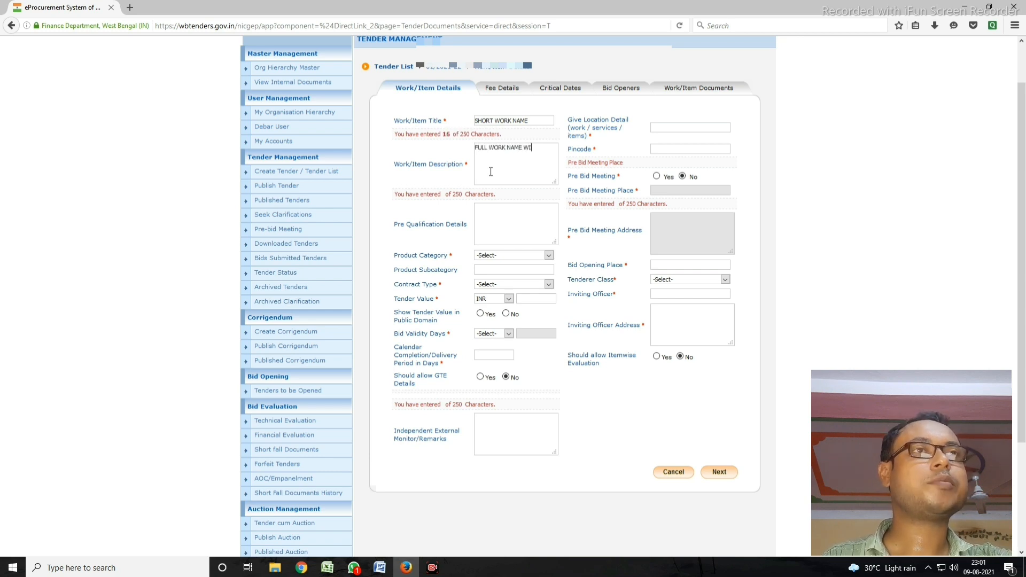
type("TH FUND")
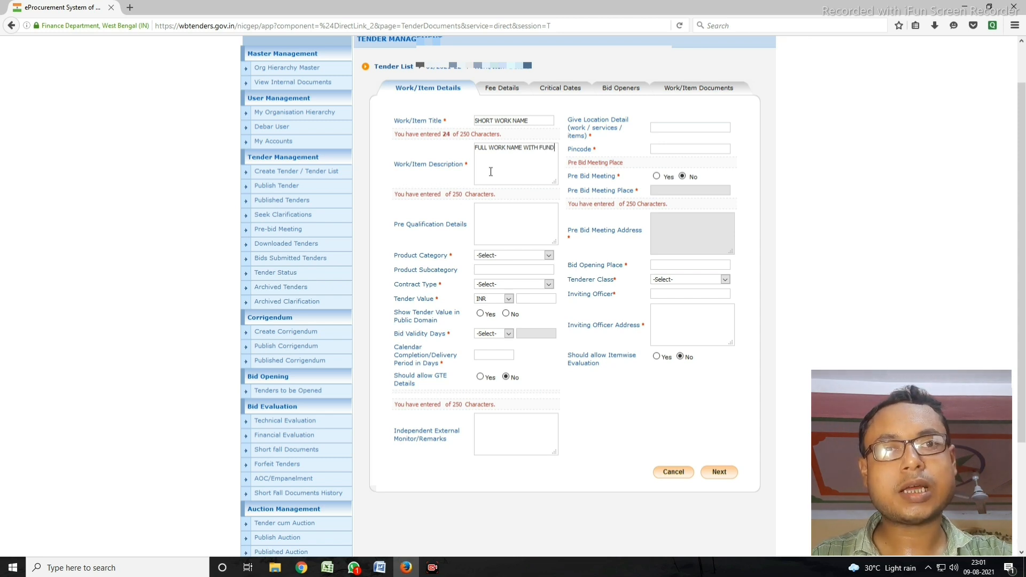
Step: Set the product category to CIVIL WORKS and the contract type to Tender
left_click(507, 256)
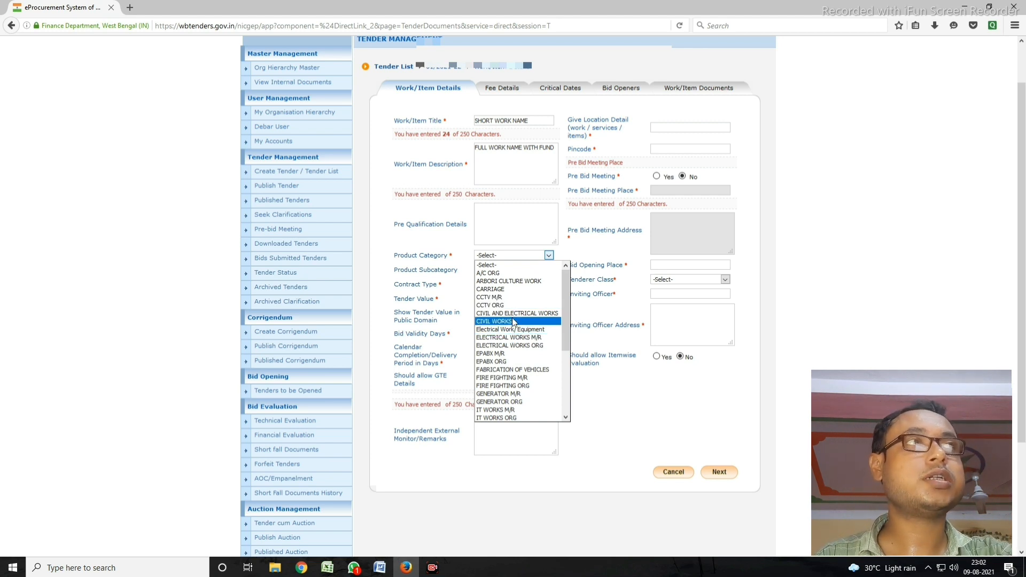
left_click(511, 319)
left_click(513, 285)
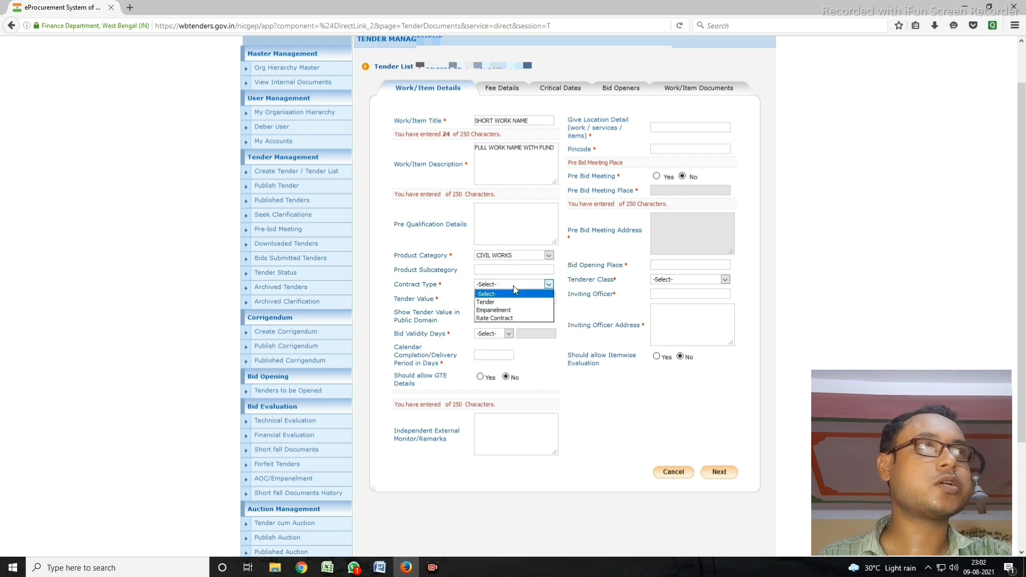
left_click(495, 302)
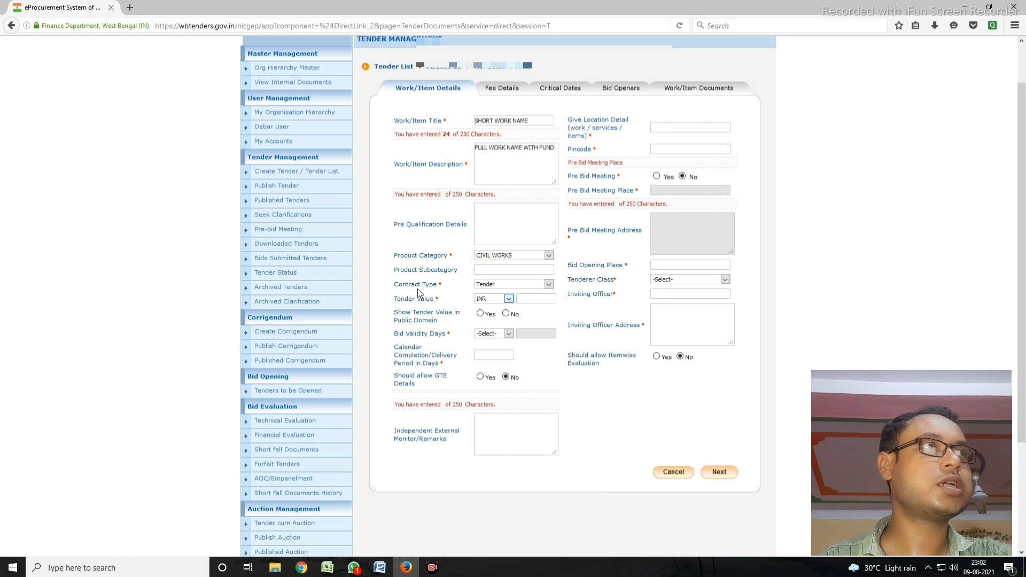
left_click(526, 286)
left_click(524, 302)
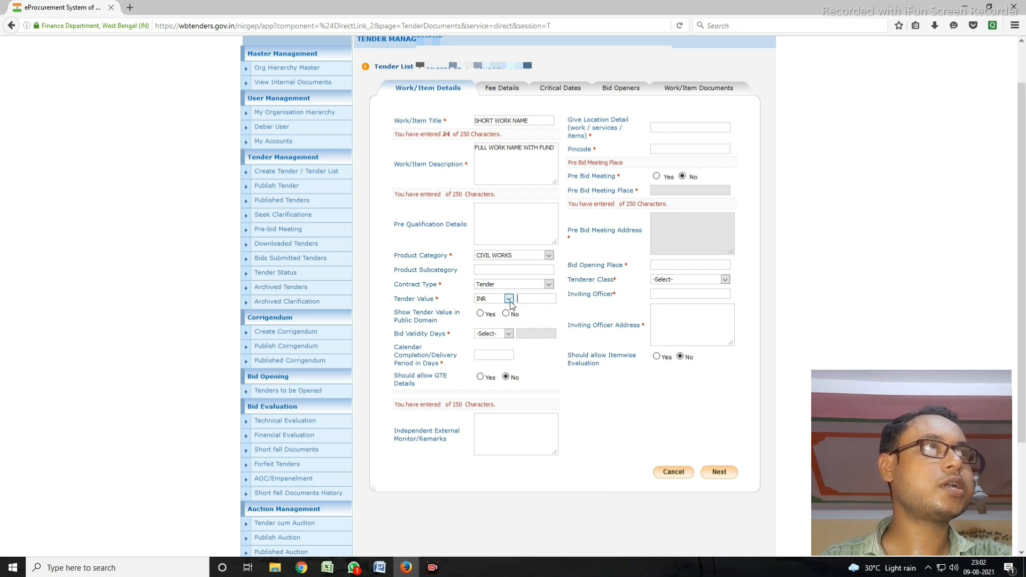
Step: Enter a tender value of INR 100000 and show it in the public domain
left_click(508, 298)
left_click(533, 300)
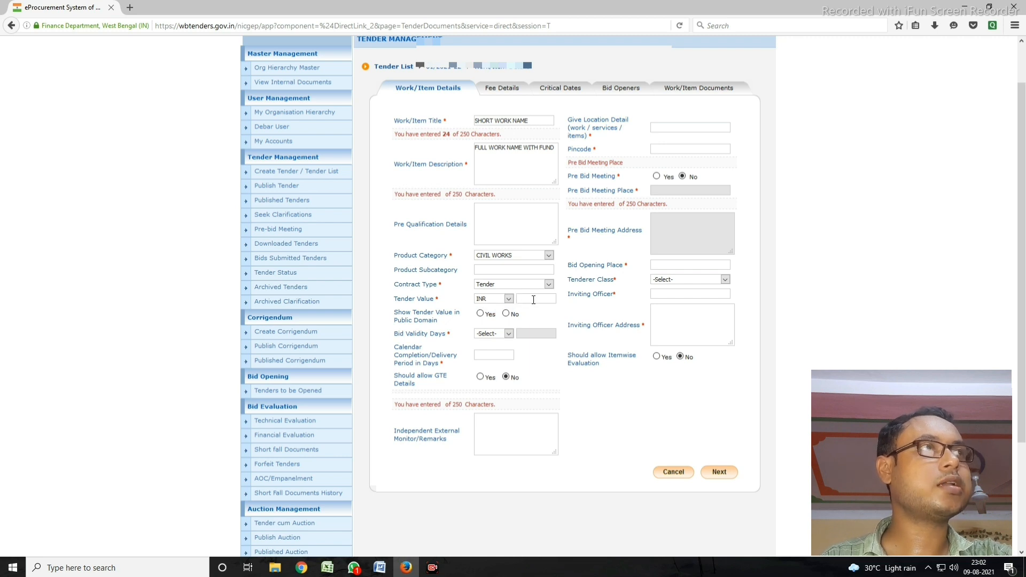
type("100000")
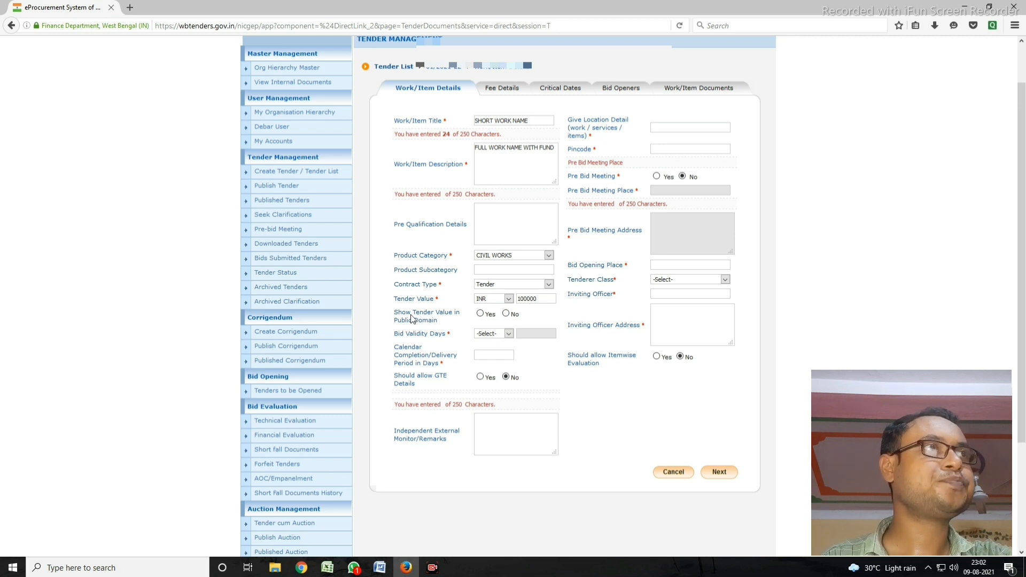
left_click(480, 313)
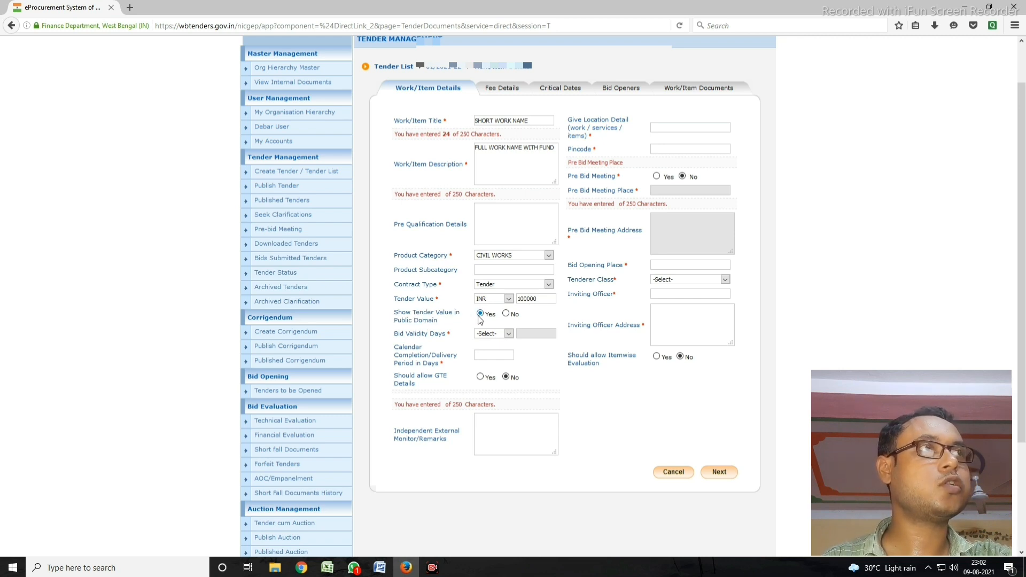
left_click_drag(409, 335, 434, 335)
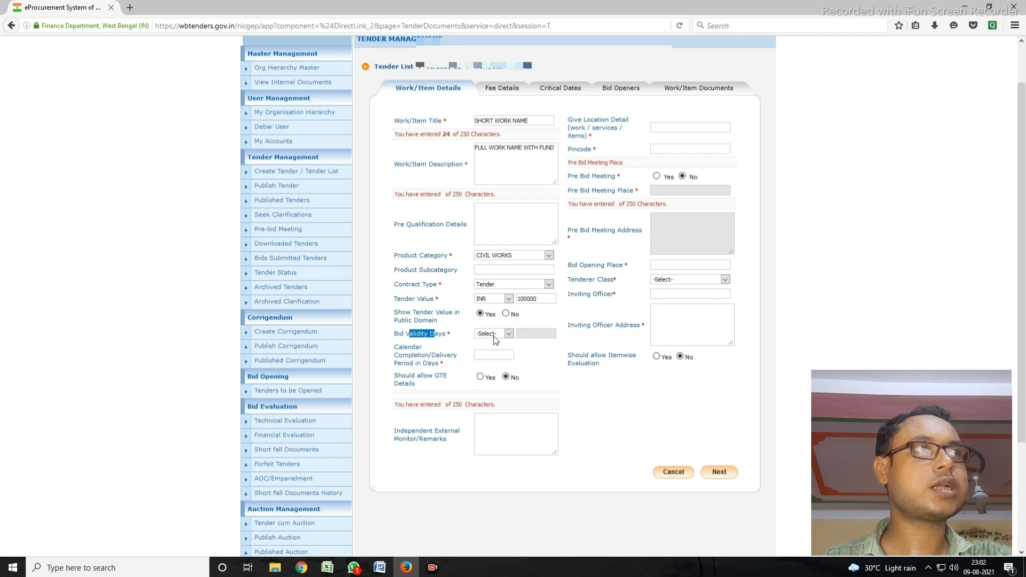
Step: Set bid validity to 120 days and the completion period to 45 days
left_click(497, 334)
left_click(488, 400)
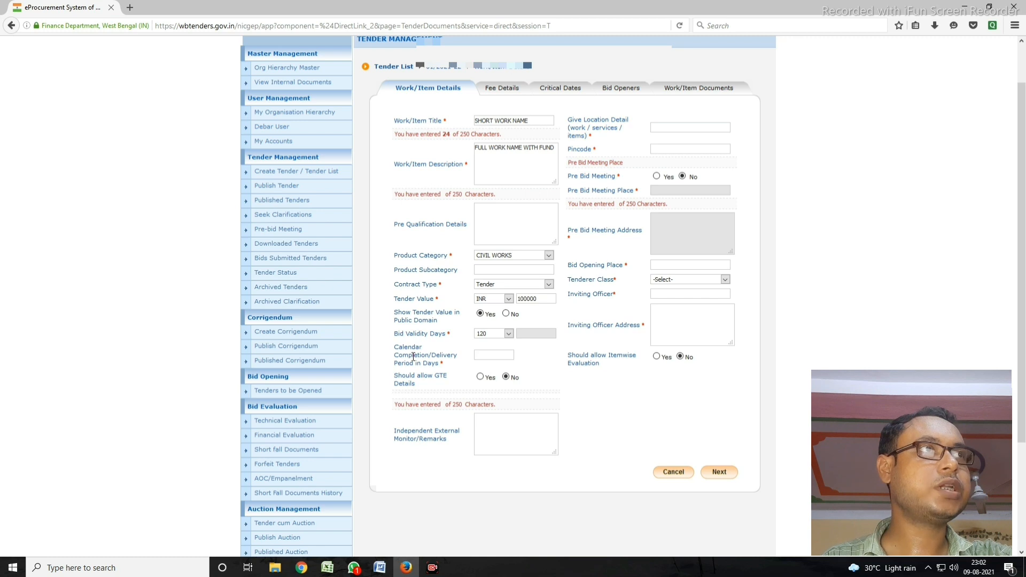
left_click_drag(395, 346, 511, 355)
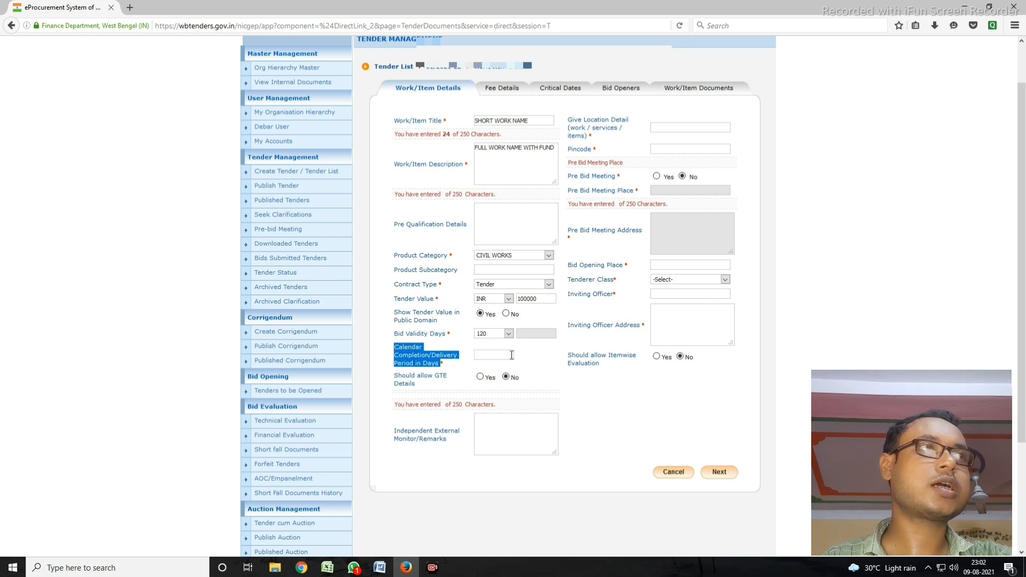
left_click(511, 354)
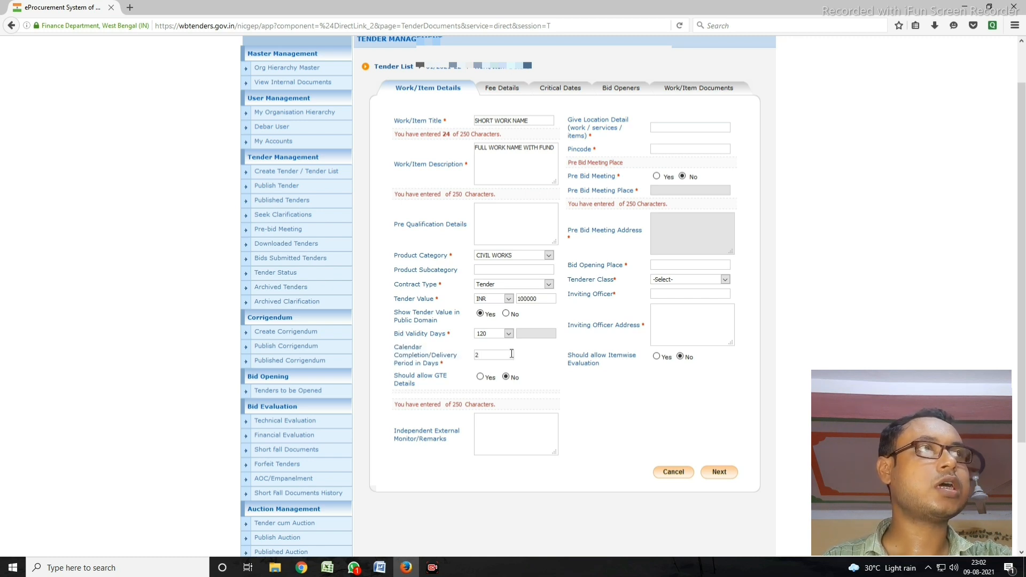
type("45")
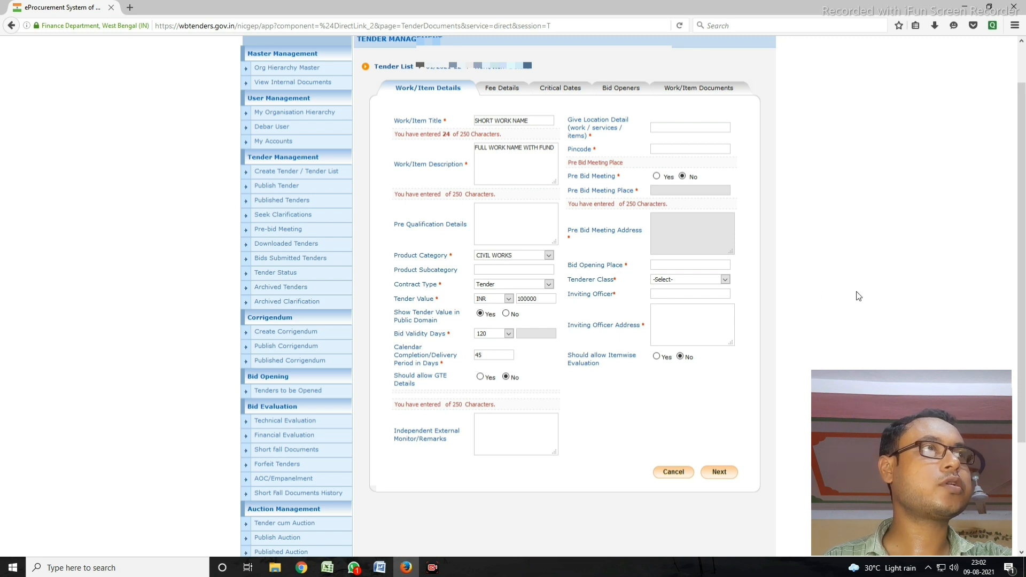
Step: Fill in location 'LOCATION', pincode 700005, and bid opening place 'OFFICE NAME'
left_click(673, 127)
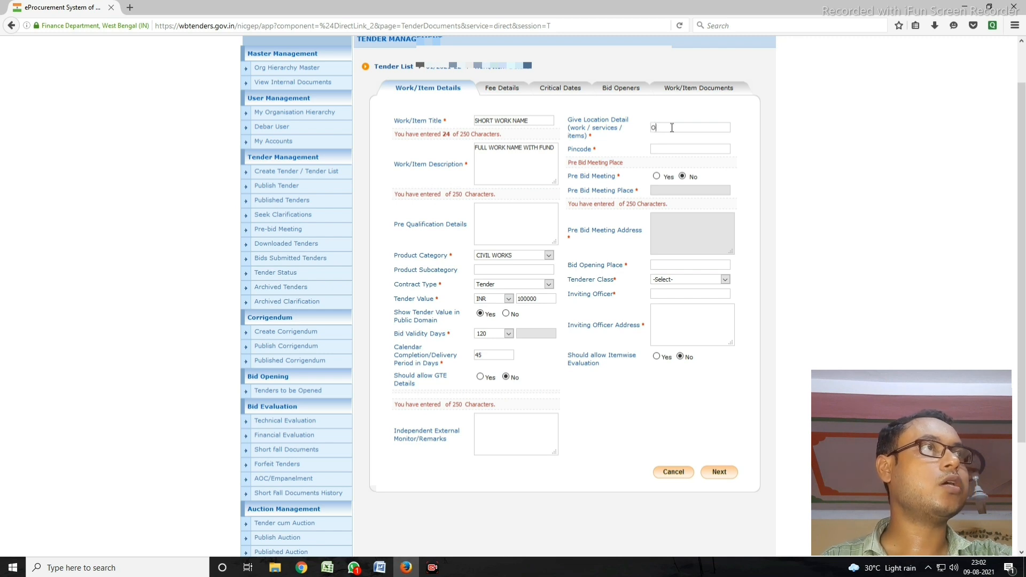
type("LOCATION")
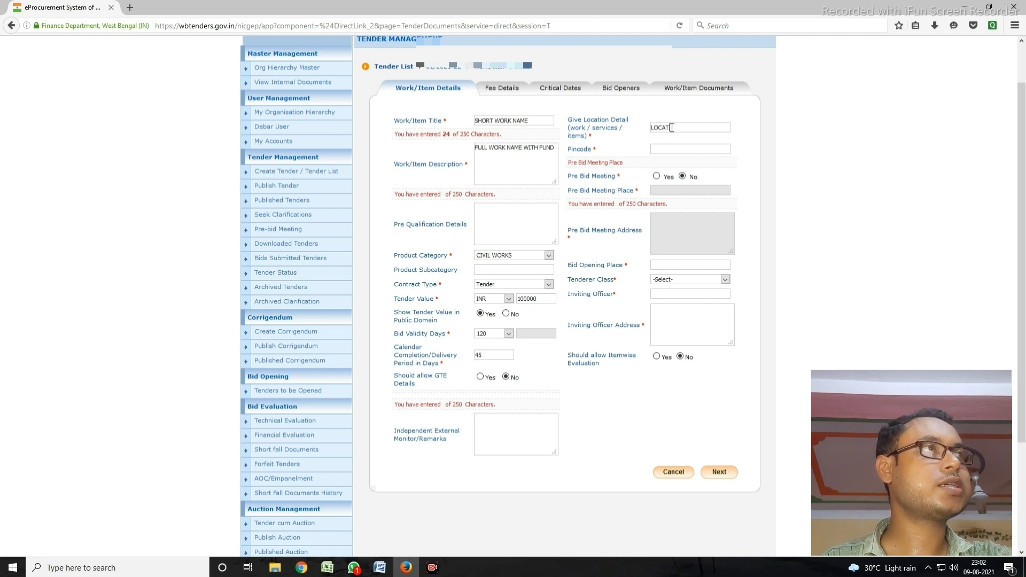
left_click(668, 150)
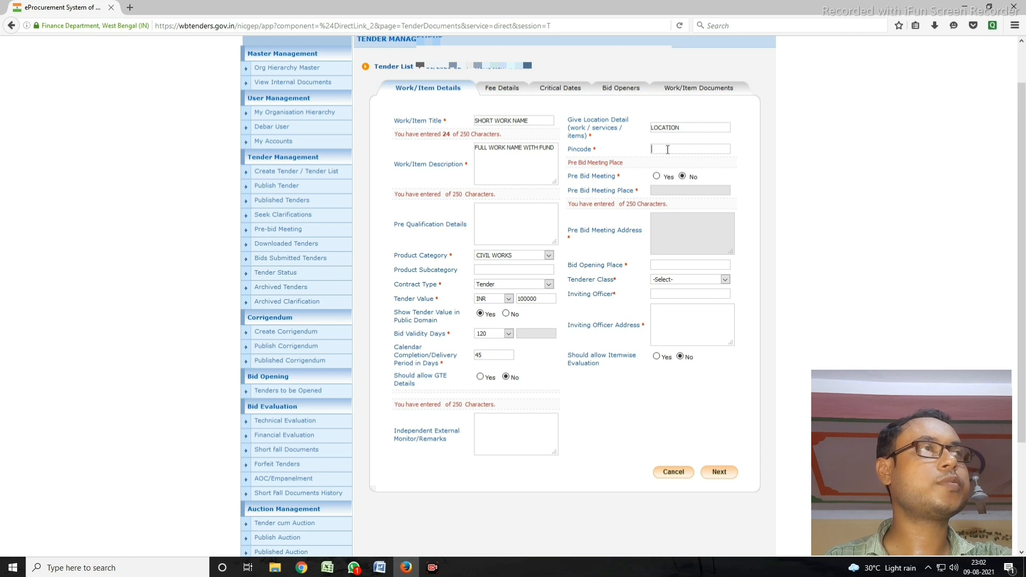
type("7")
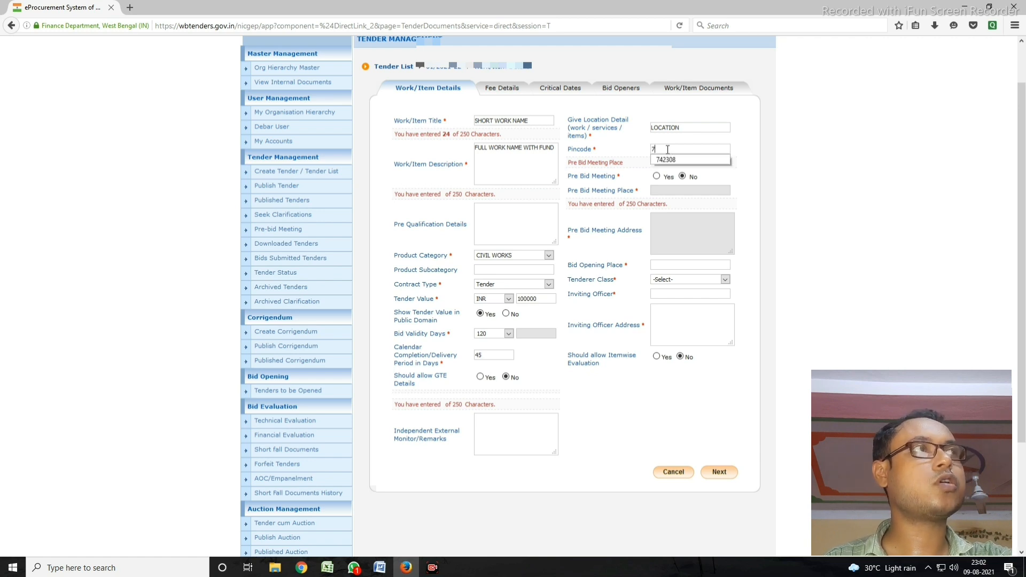
type("00005")
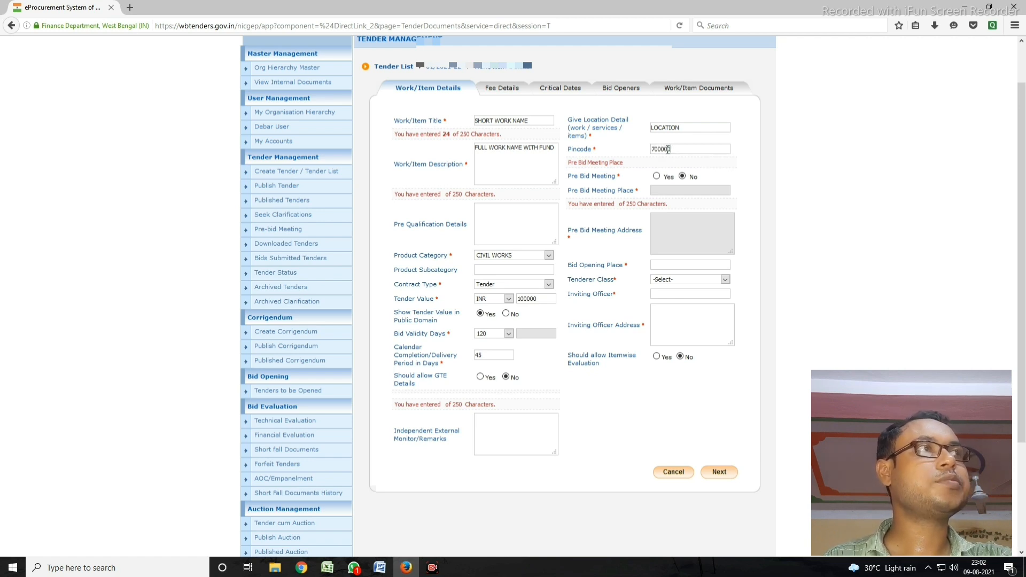
left_click(680, 265)
type("OFFICE NAME")
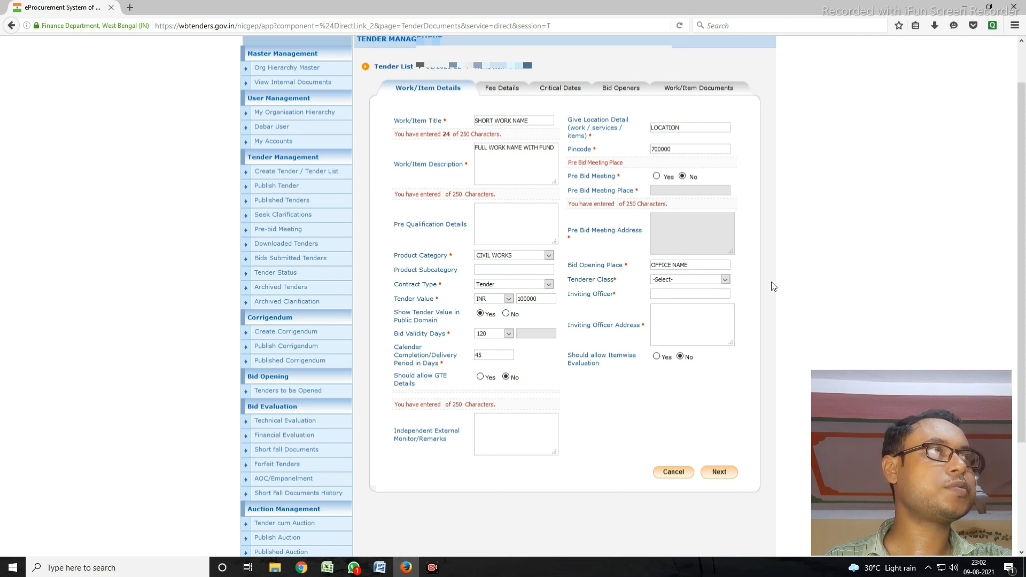
Step: Choose tenderer class Bonafide Outsider and inviting officer OFFICE HEAD with address 'OFFICE NAME'
left_click(693, 280)
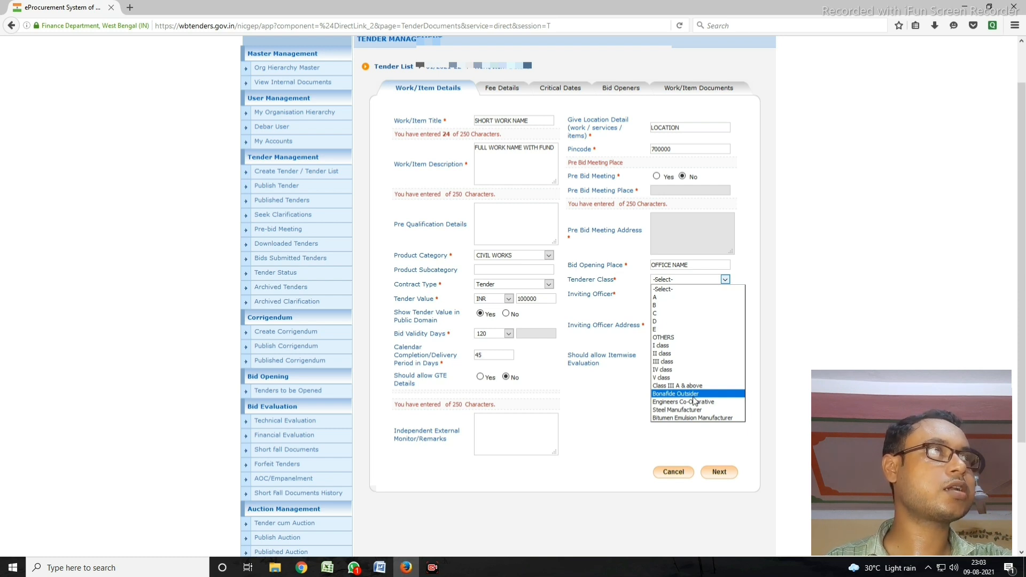
left_click(693, 396)
left_click(674, 295)
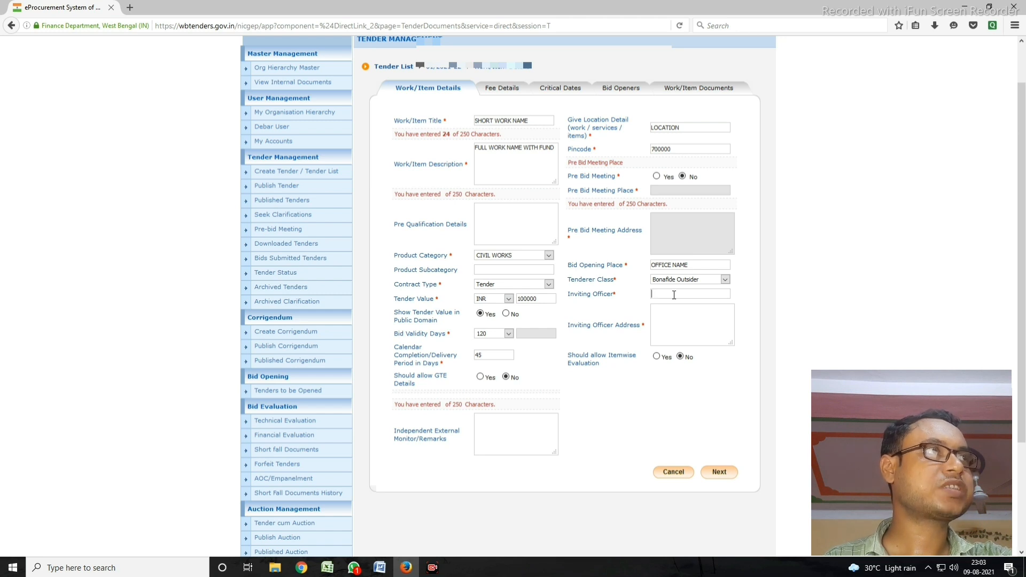
type("OFFI")
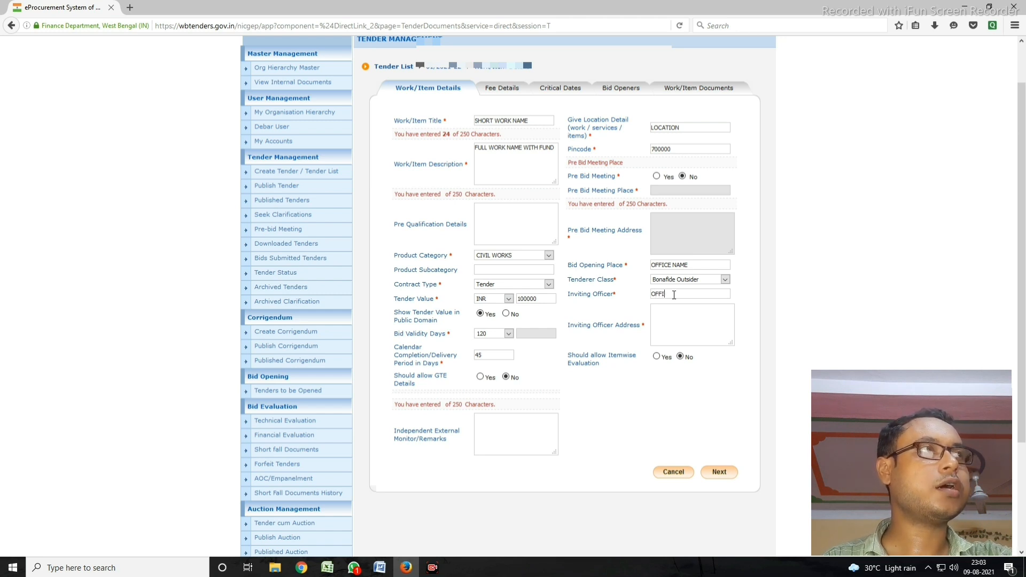
type("CE HEAD")
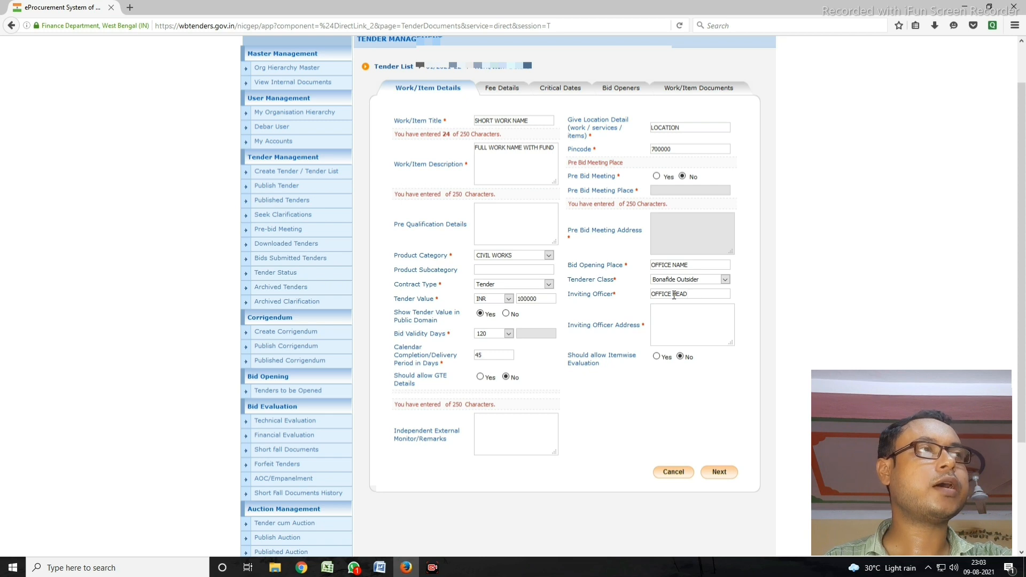
left_click(678, 315)
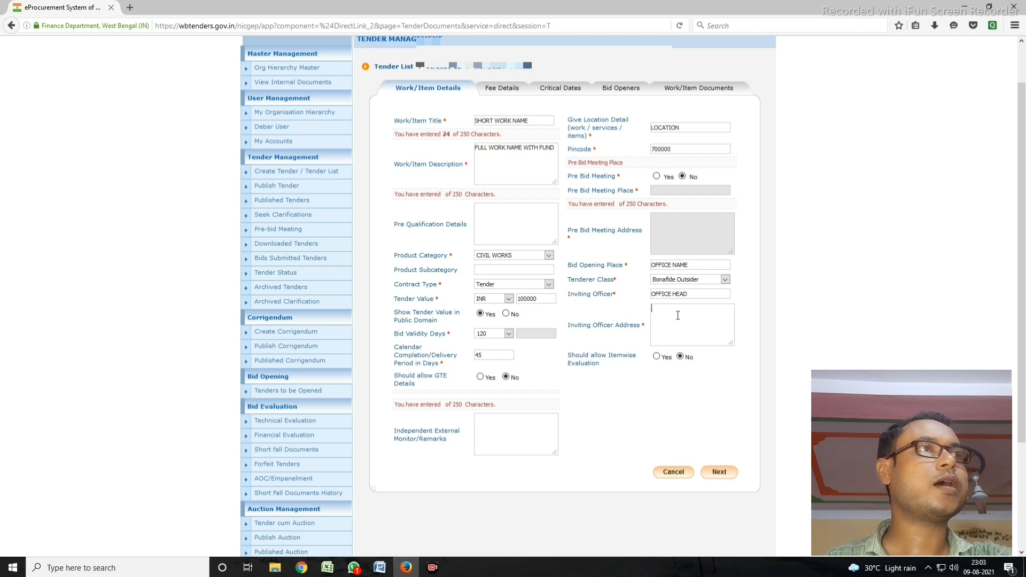
type("OFFICE")
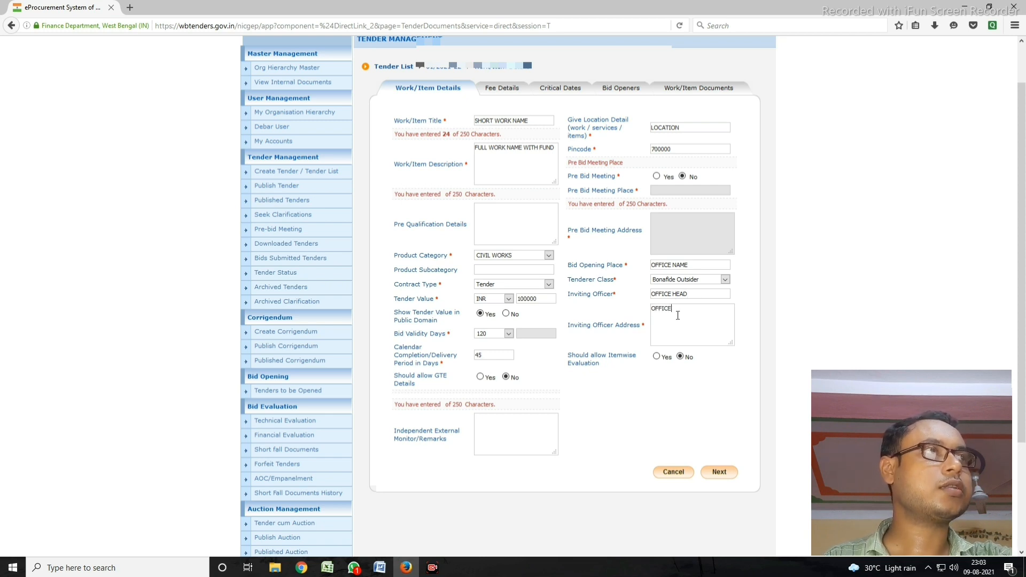
type(" NAME")
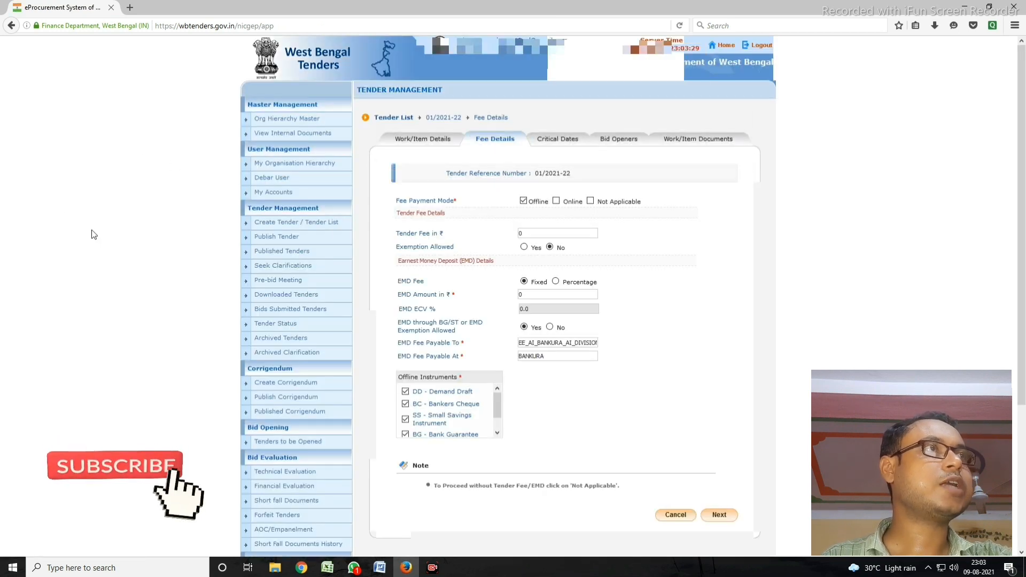
Step: Make fees payable online with tender fee 250, EMD 2000 and no EMD exemption, then save
scroll(525, 252, "down", 3)
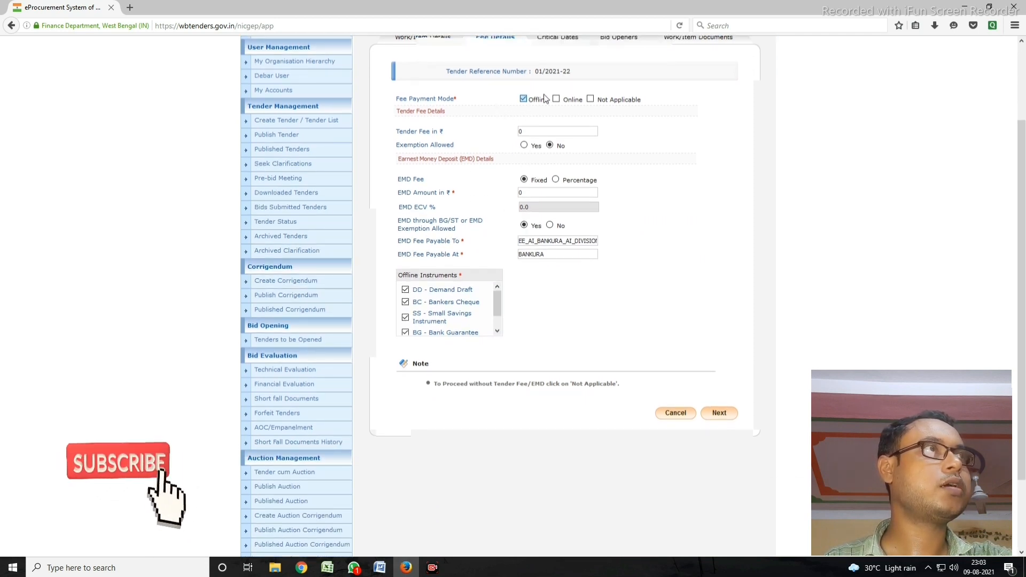
scroll(580, 128, "up", 2)
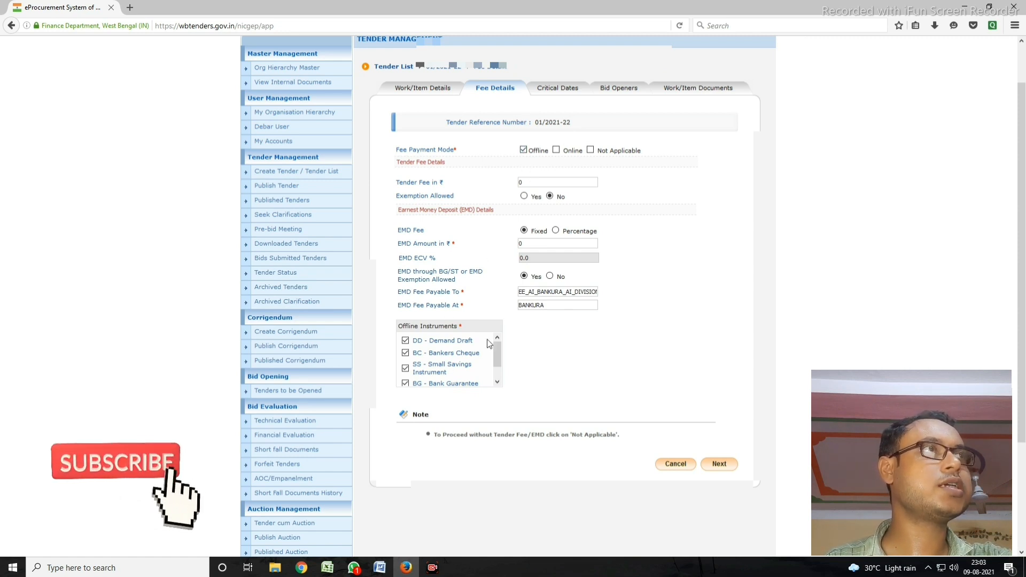
left_click(524, 150)
left_click(556, 150)
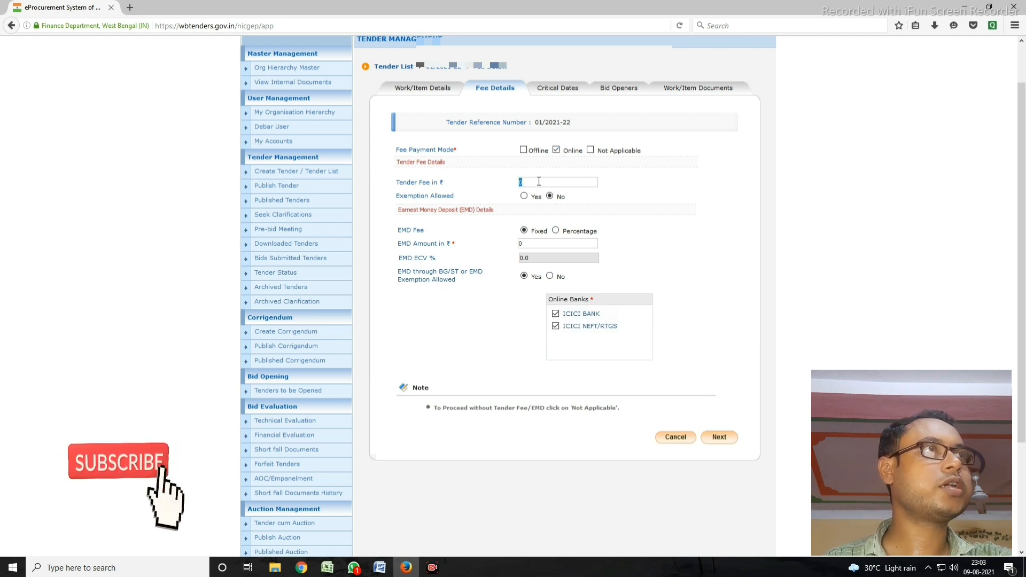
type("25")
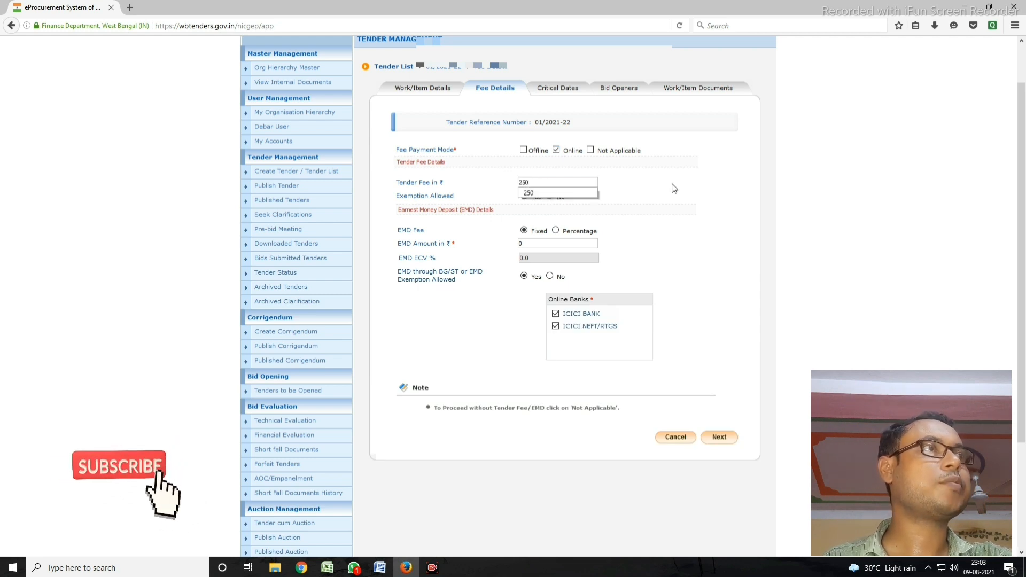
left_click(746, 211)
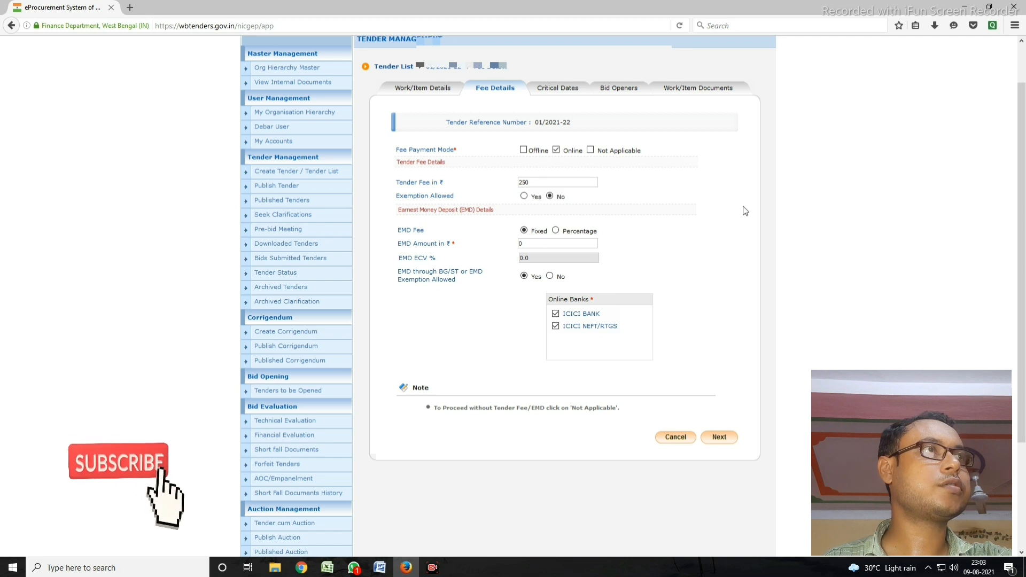
left_click(542, 244)
type("2")
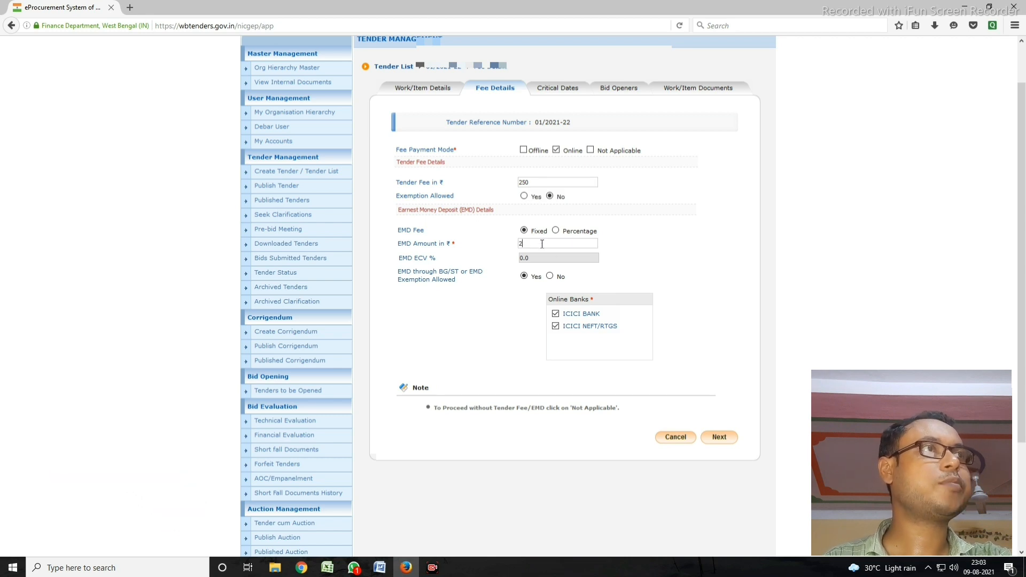
type("000")
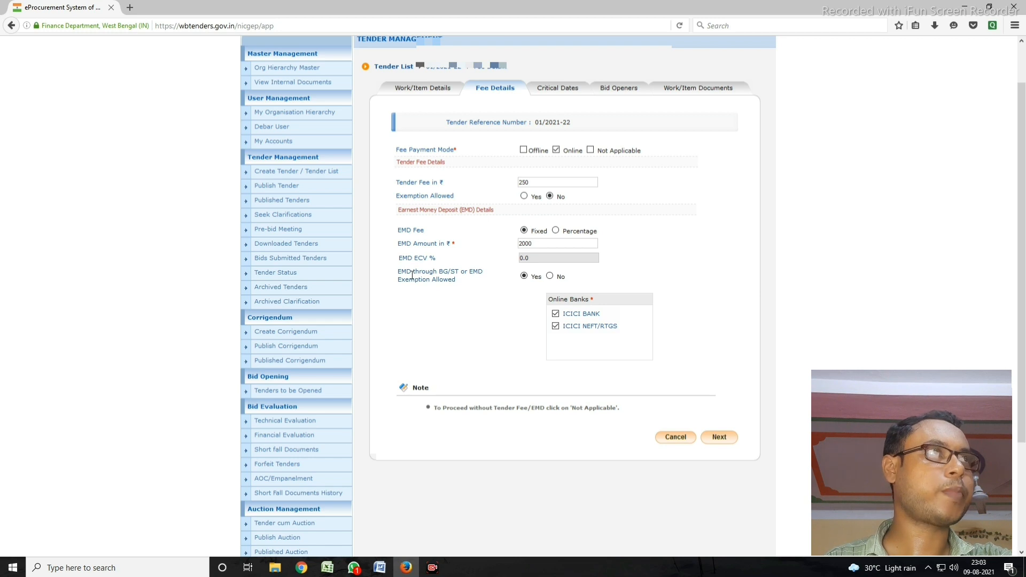
left_click(549, 277)
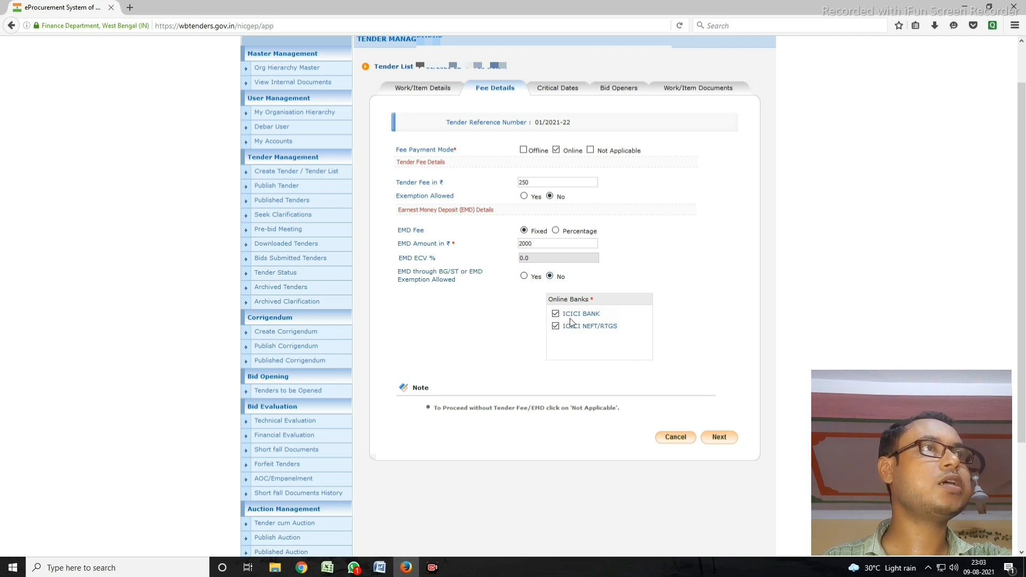
left_click(727, 437)
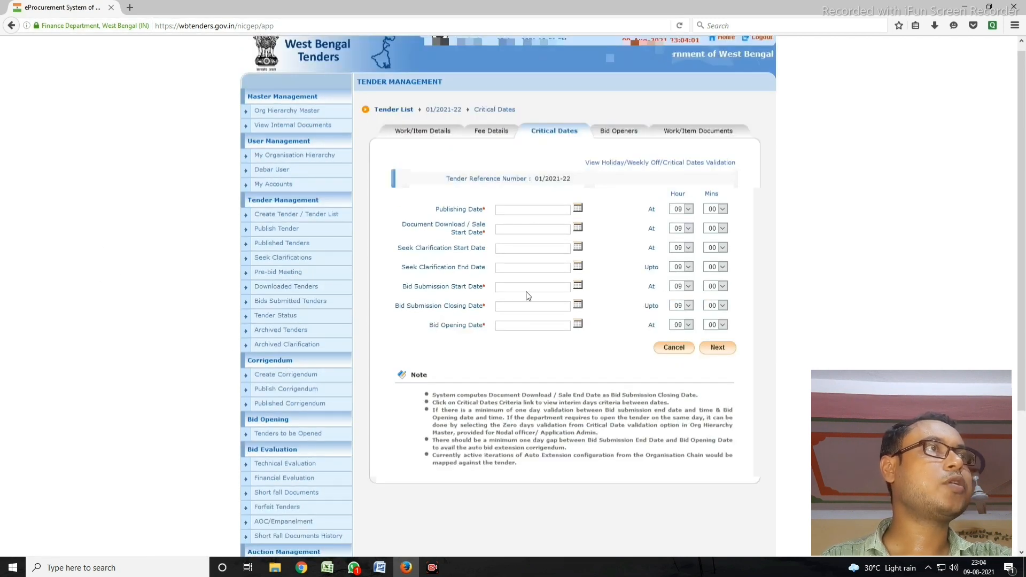
Step: Set publishing, document download start and bid submission start dates to 10 August 2021
left_click(578, 208)
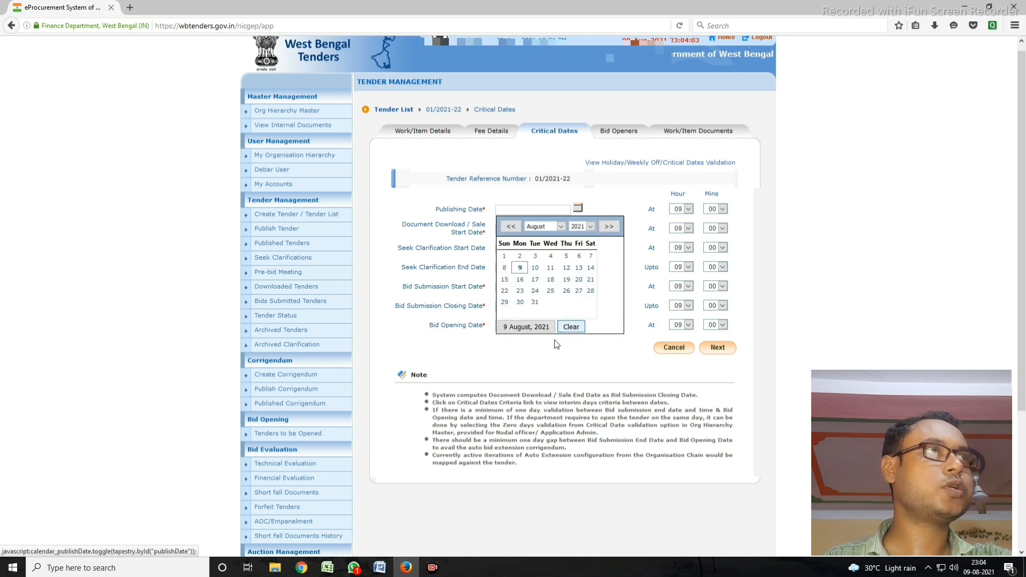
left_click(535, 269)
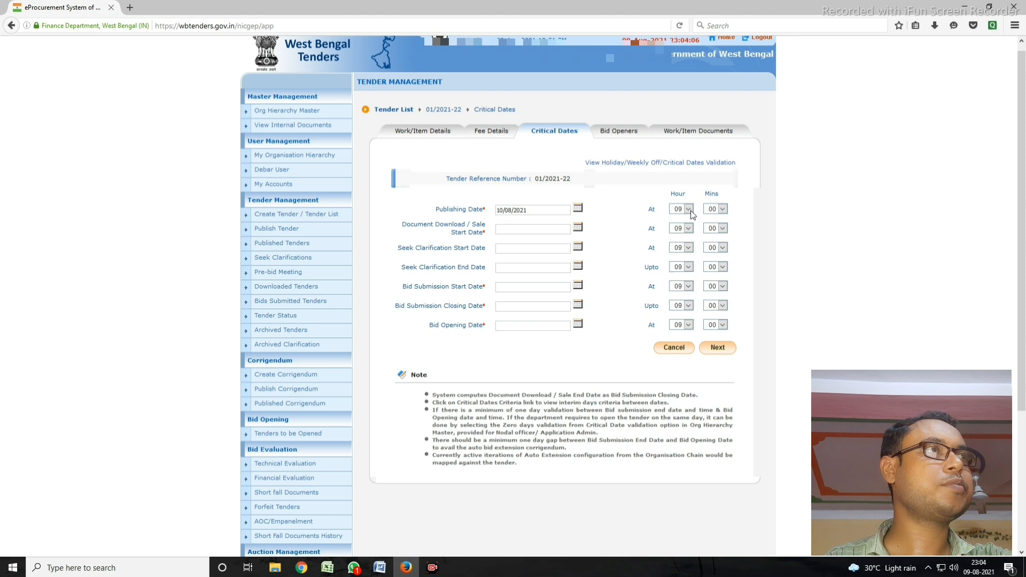
left_click(577, 227)
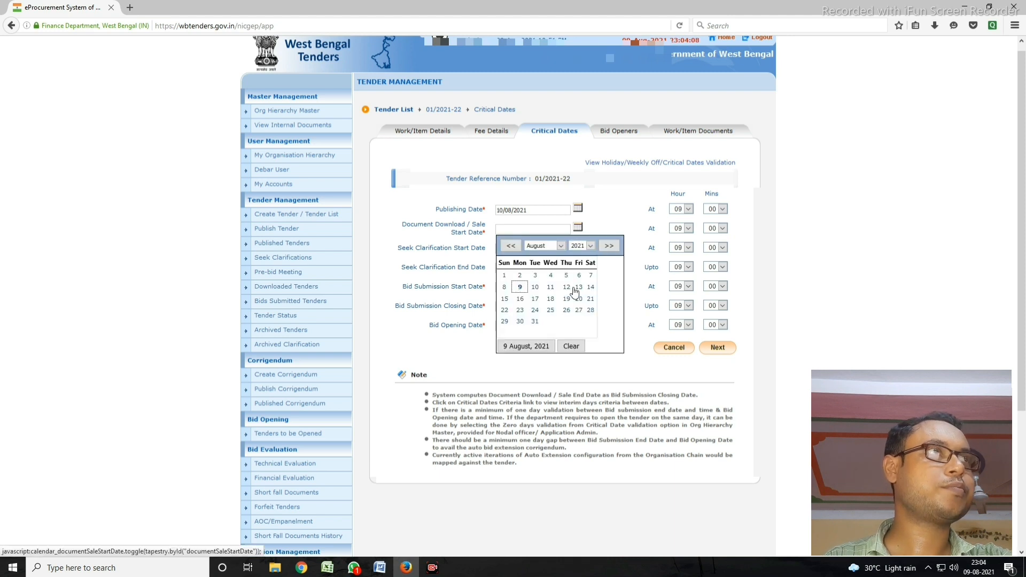
left_click(535, 287)
left_click_drag(414, 223, 481, 210)
left_click(560, 228)
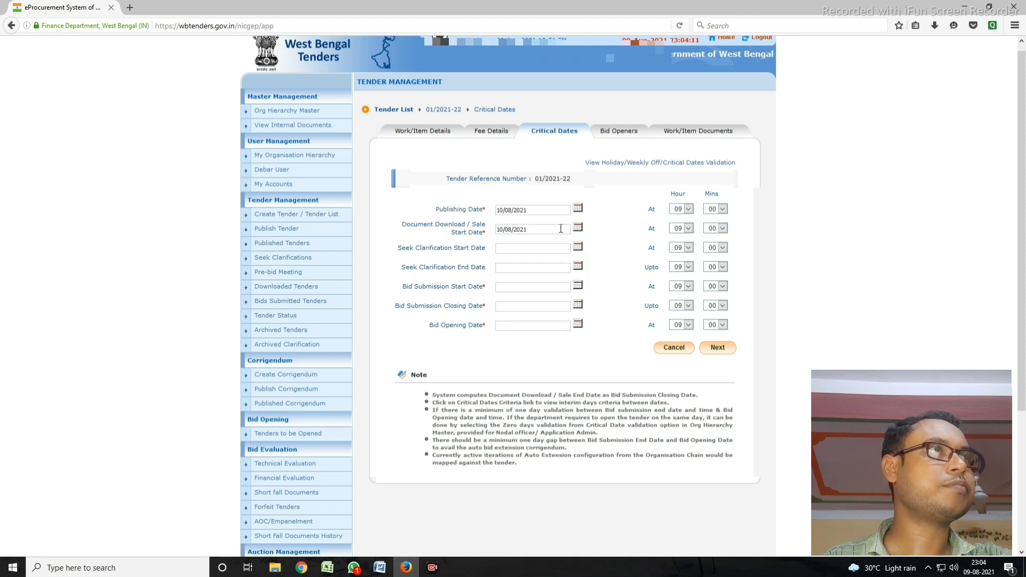
left_click_drag(446, 286, 467, 289)
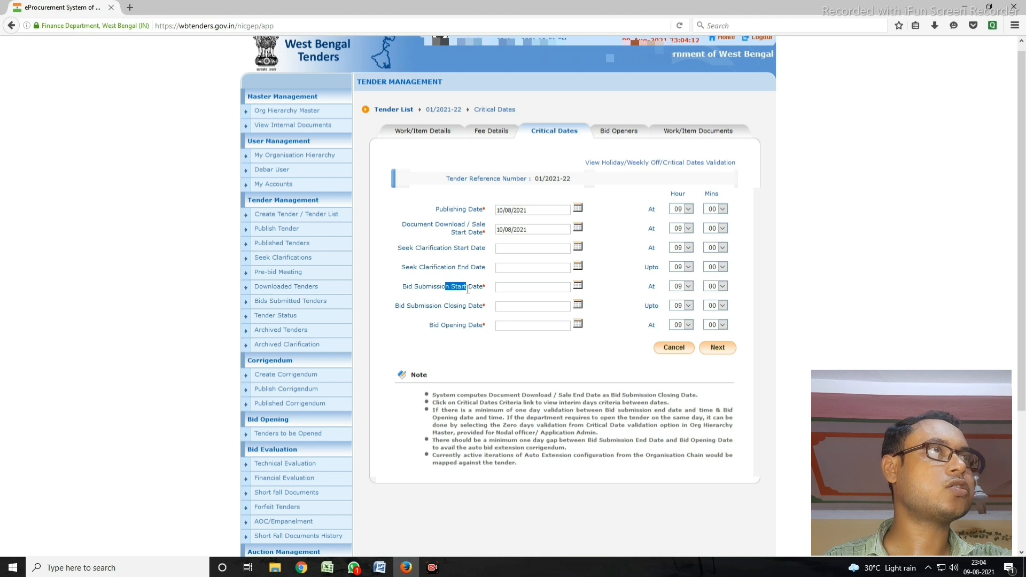
left_click(578, 286)
left_click(536, 347)
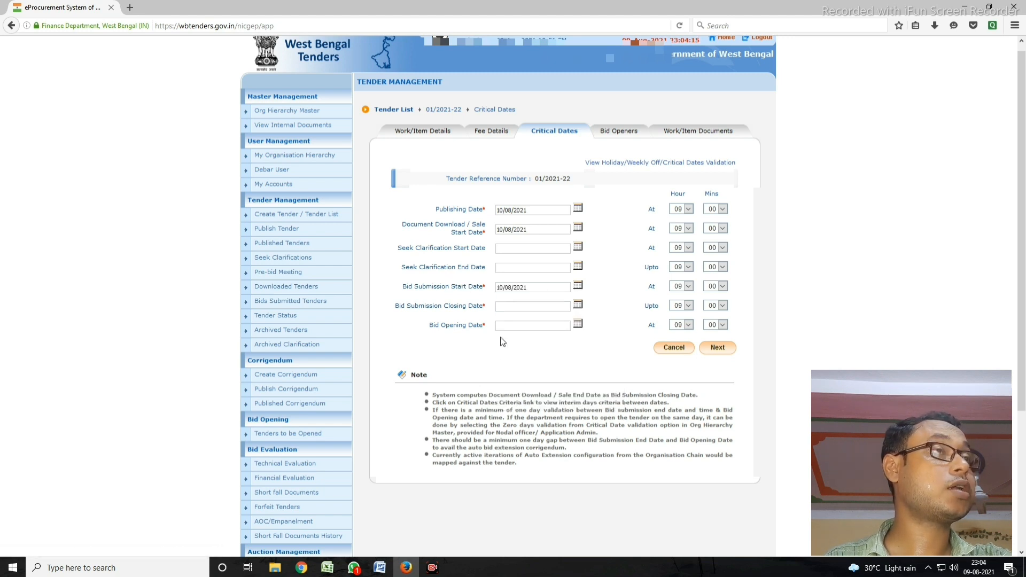
left_click_drag(435, 305, 475, 306)
left_click(442, 321)
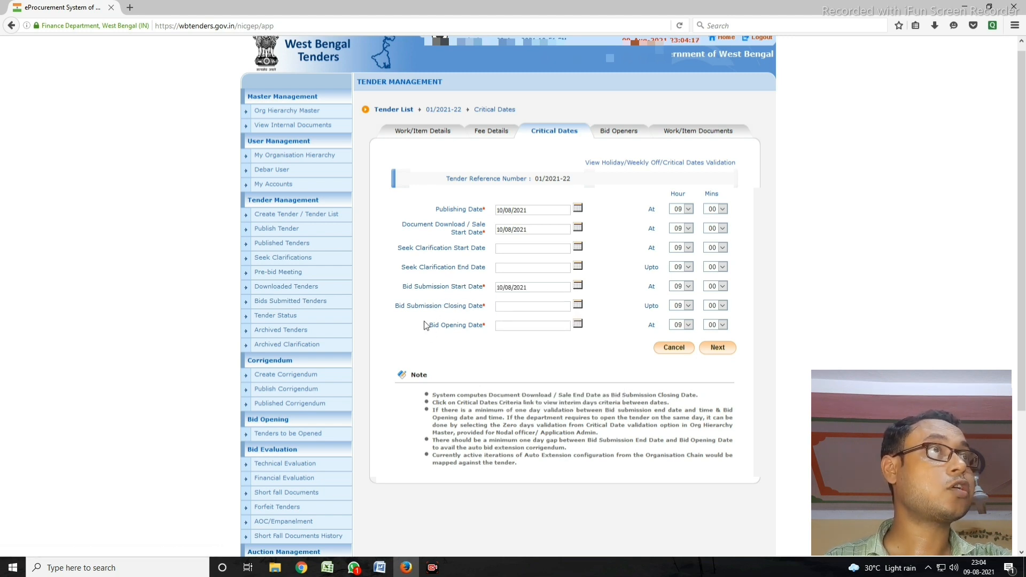
Step: Set bid closing to 17/08/2021 13:00 and bid opening to 19/08/2021 13:00, then save
left_click(578, 305)
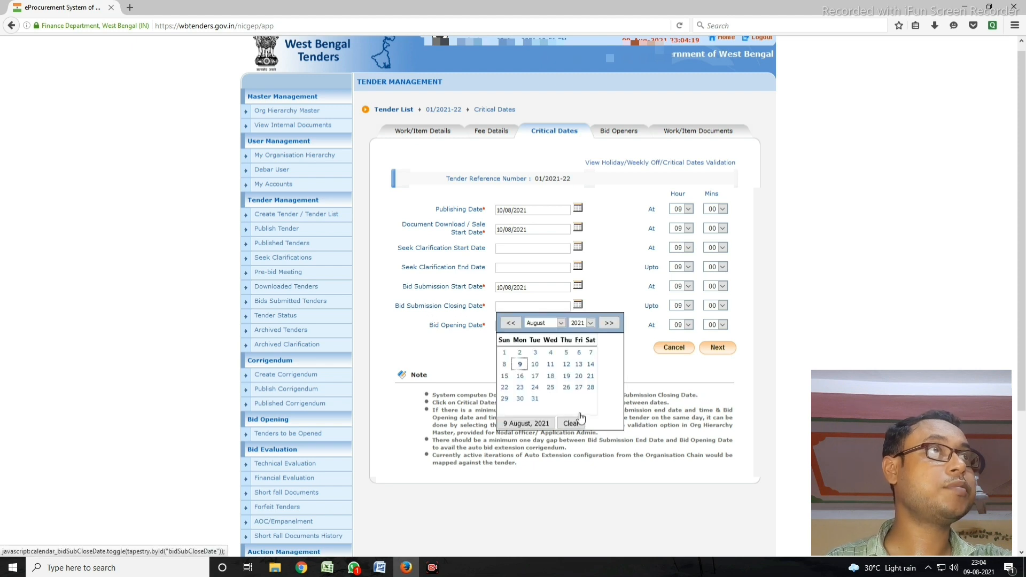
left_click(536, 378)
left_click(689, 306)
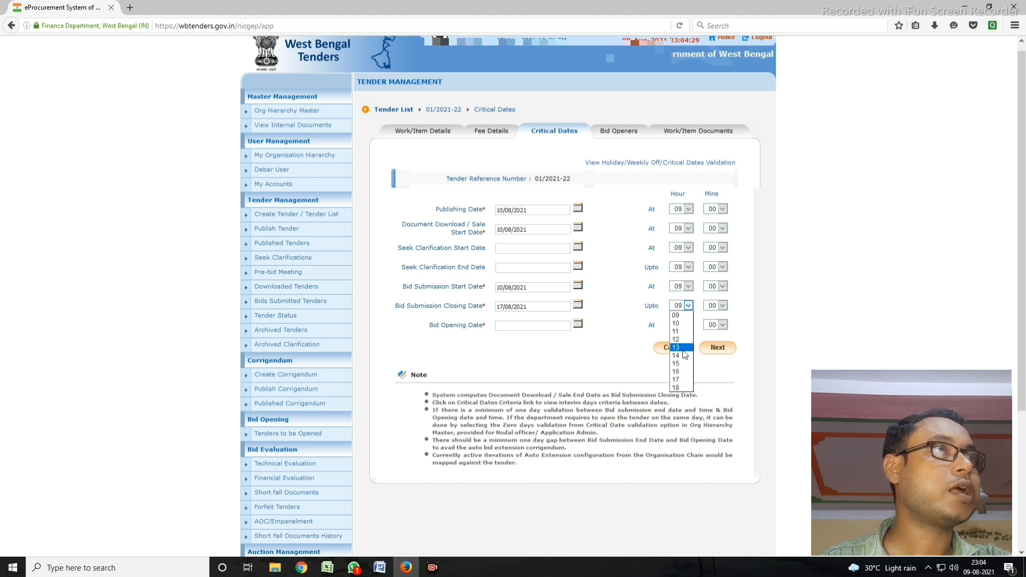
left_click(678, 347)
left_click(578, 325)
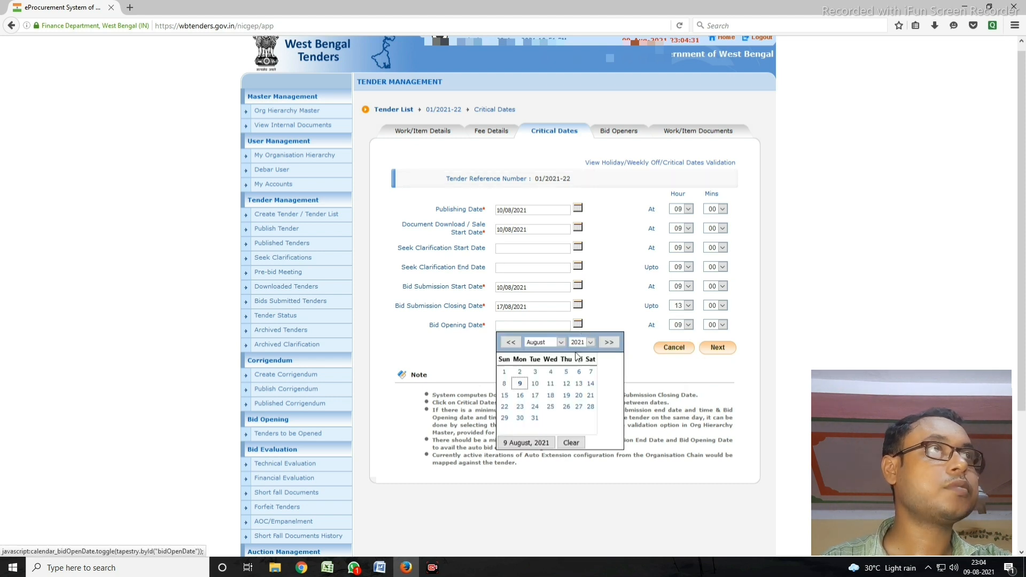
left_click(568, 395)
left_click(684, 325)
left_click(679, 367)
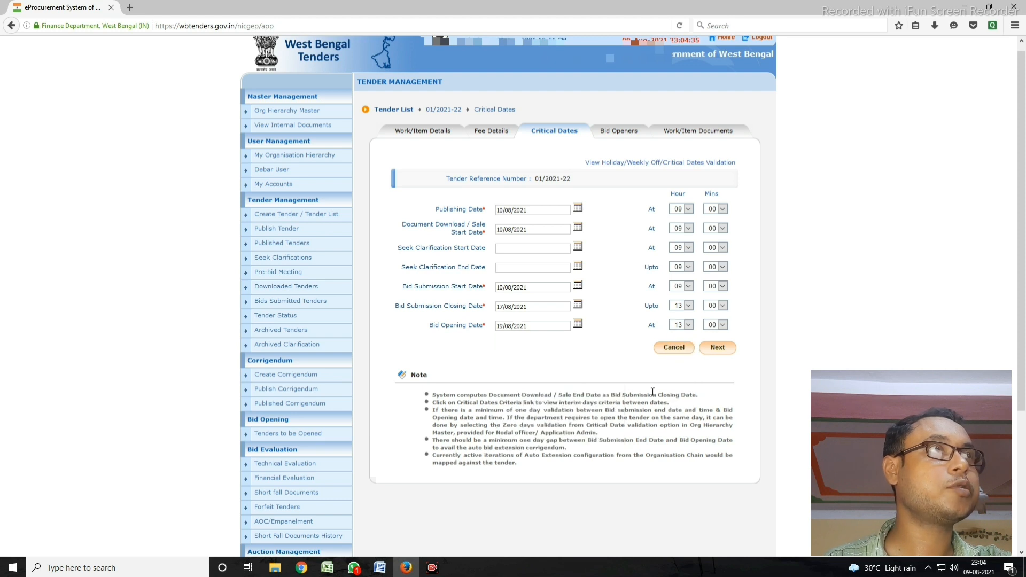
left_click(717, 348)
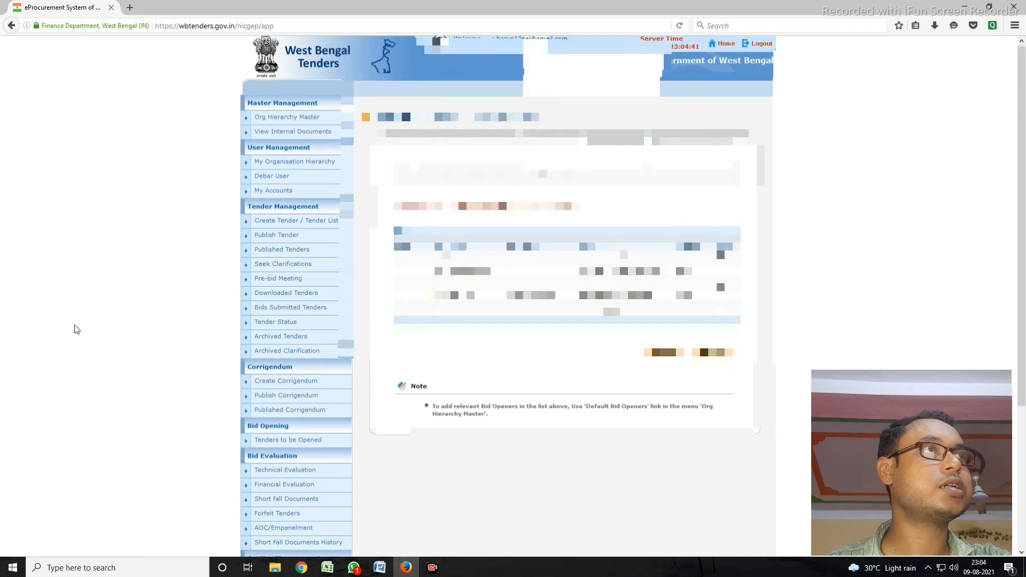
Step: Review the listed bid openers and continue to the Work/Item Documents page
scroll(74, 327, "down", 5)
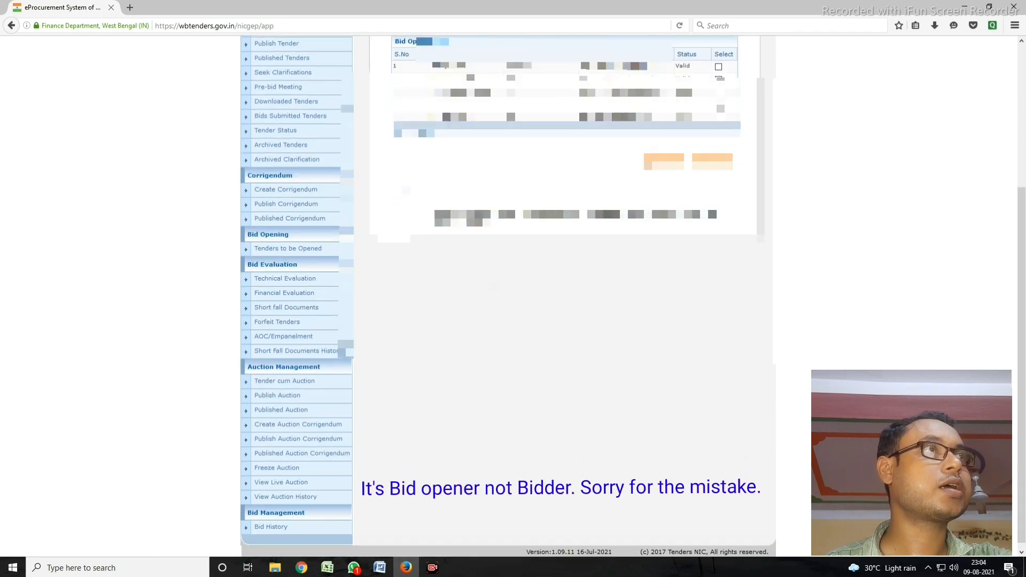
scroll(535, 289, "up", 2)
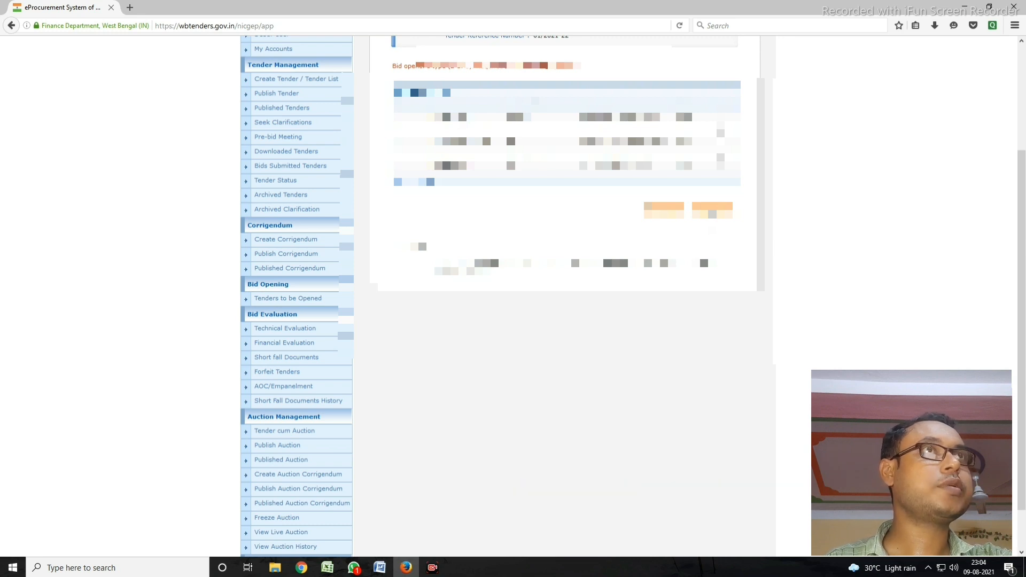
left_click(712, 213)
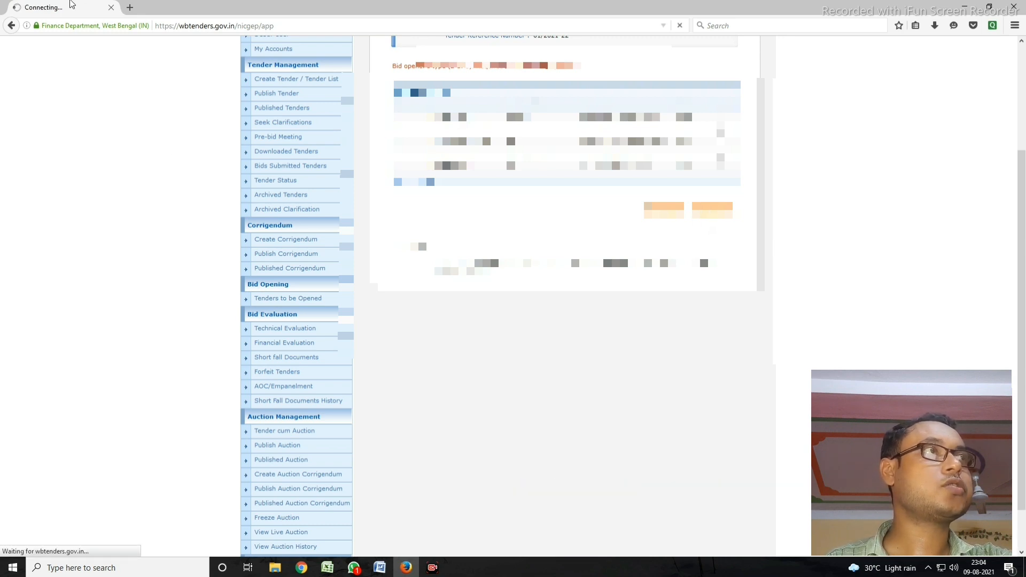
scroll(74, 274, "down", 3)
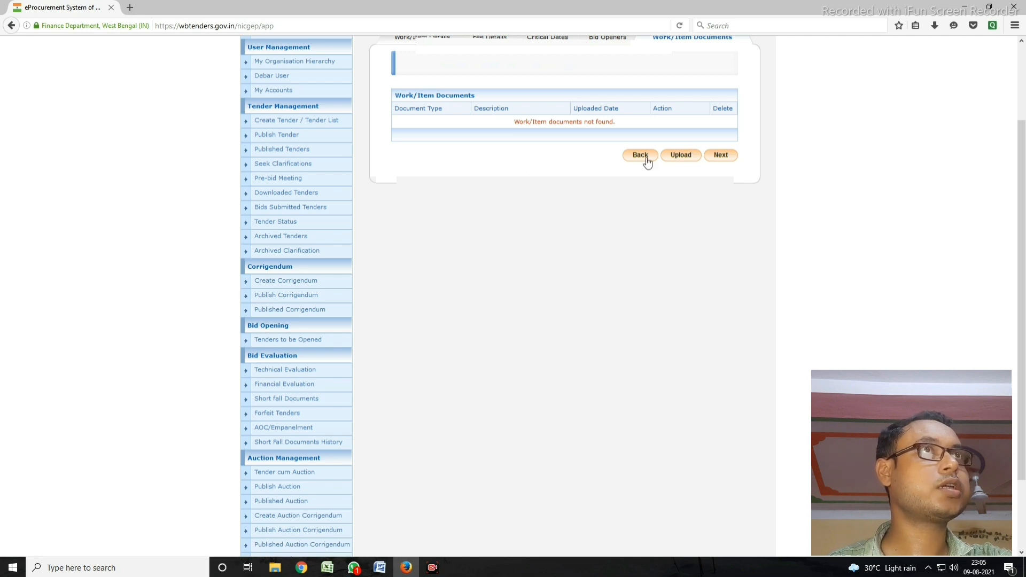
Step: Start a new work-document upload of type BOQ with the description BOQ
left_click(681, 157)
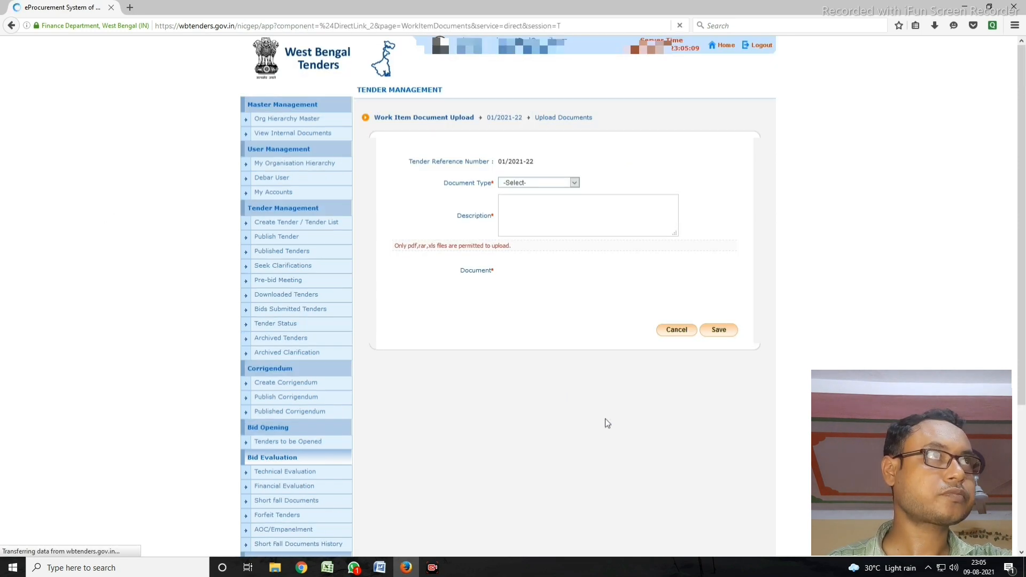
scroll(529, 342, "down", 2)
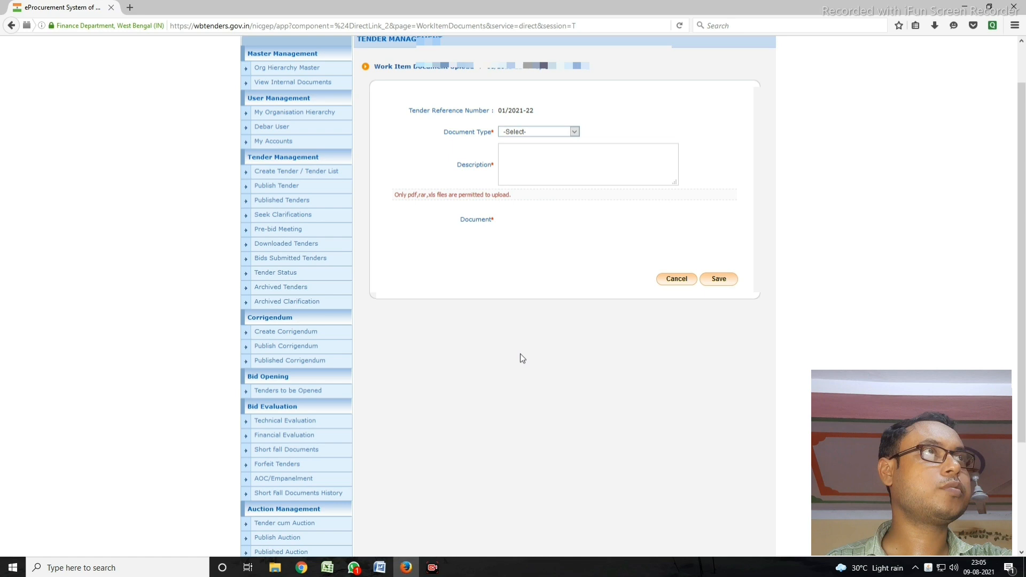
left_click(536, 136)
left_click(520, 166)
left_click(520, 164)
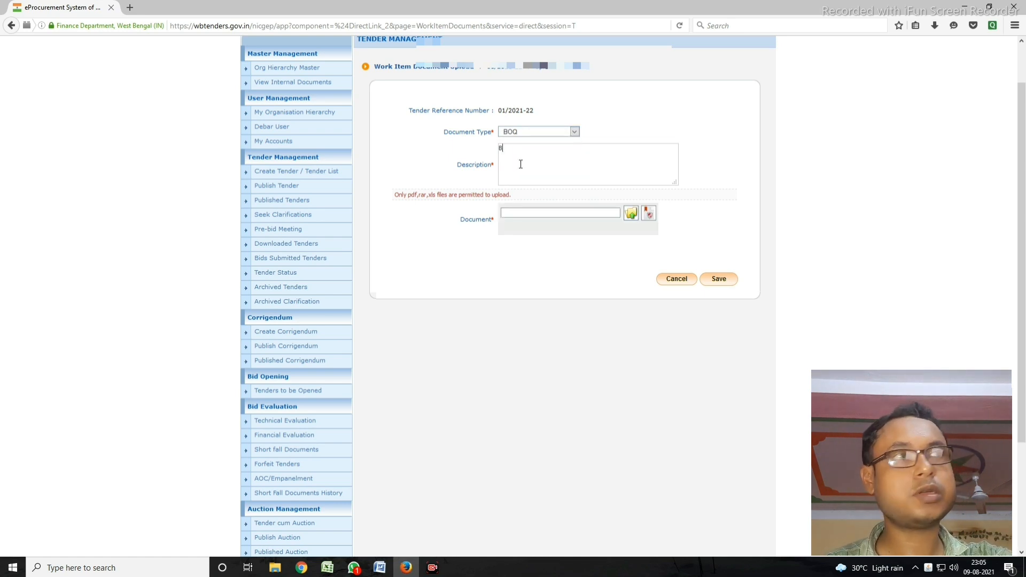
Step: Choose BOQ1.xls from the Desktop SAMPLE folder as the file to upload
left_click(631, 213)
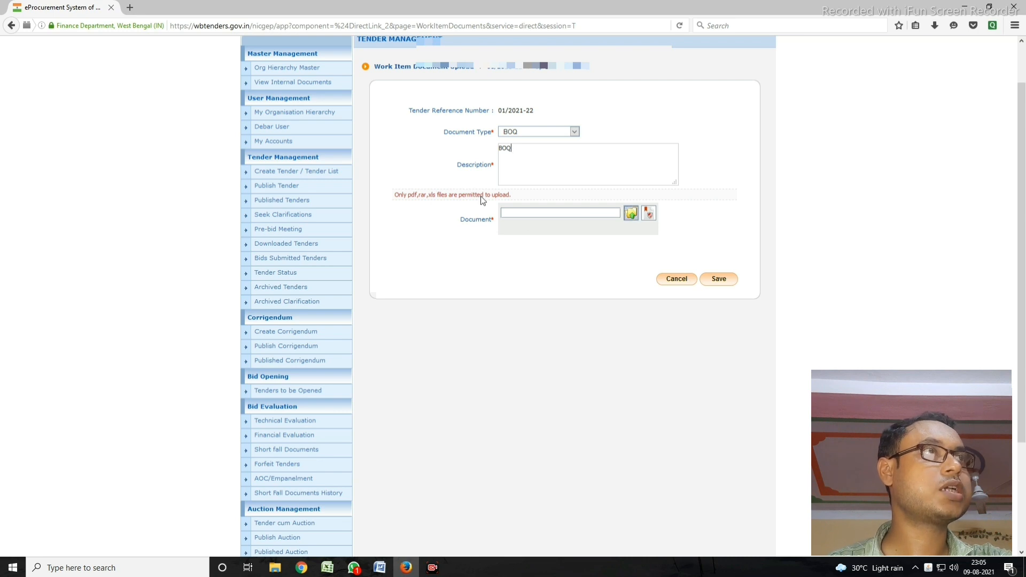
left_click(474, 225)
scroll(467, 271, "up", 3)
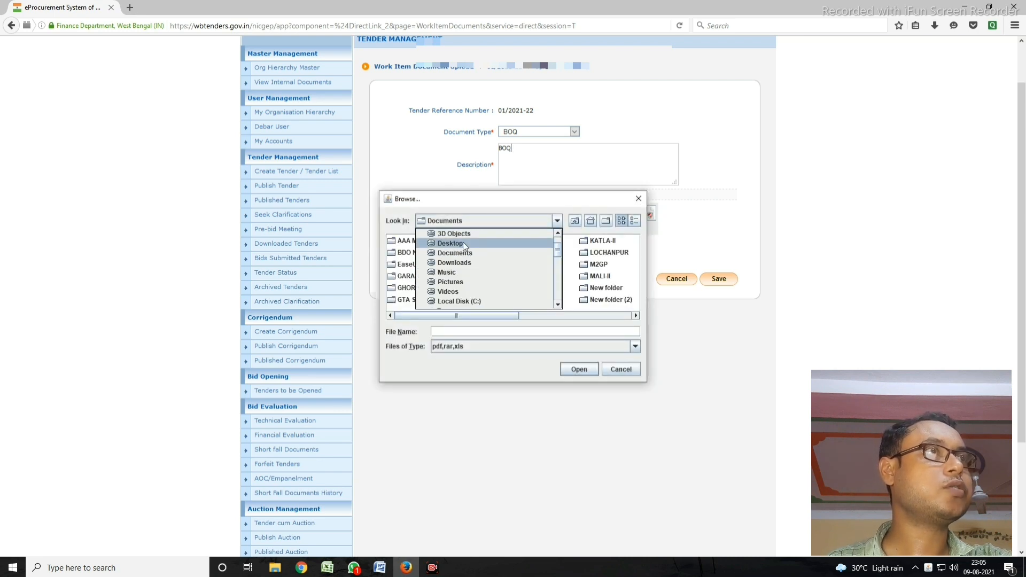
left_click(463, 242)
left_click(621, 369)
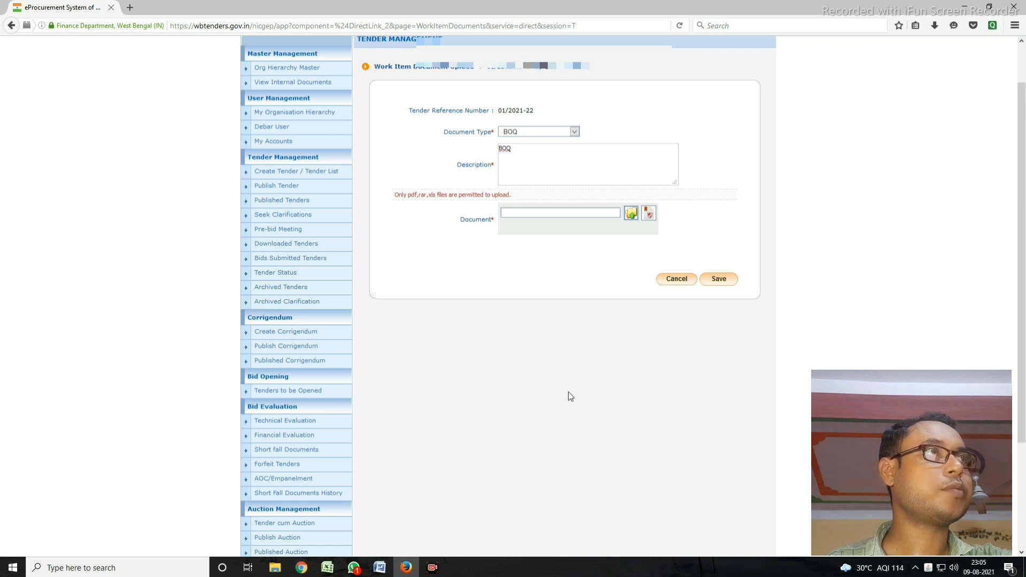
left_click(631, 213)
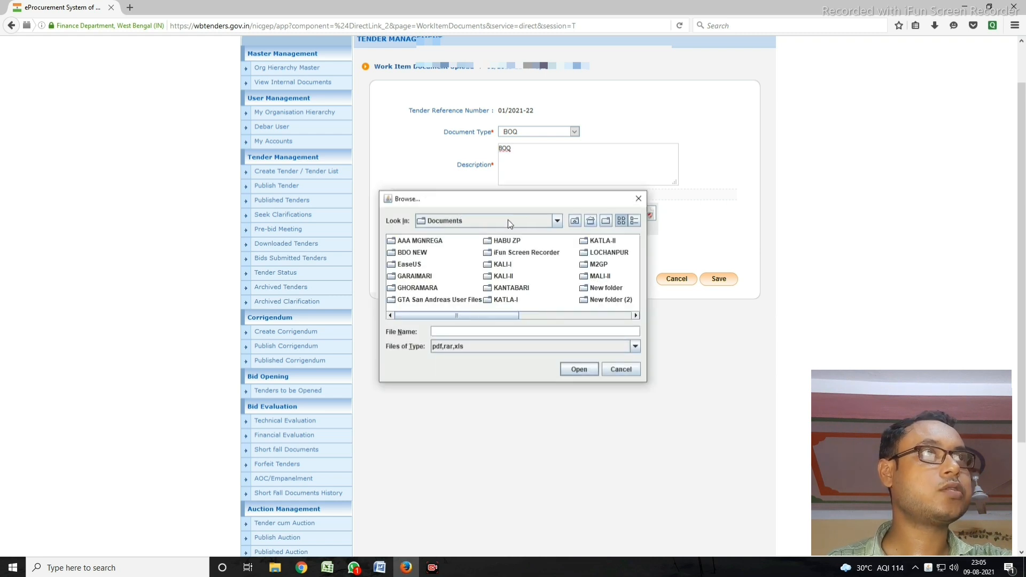
left_click(508, 224)
scroll(480, 260, "up", 3)
left_click(467, 242)
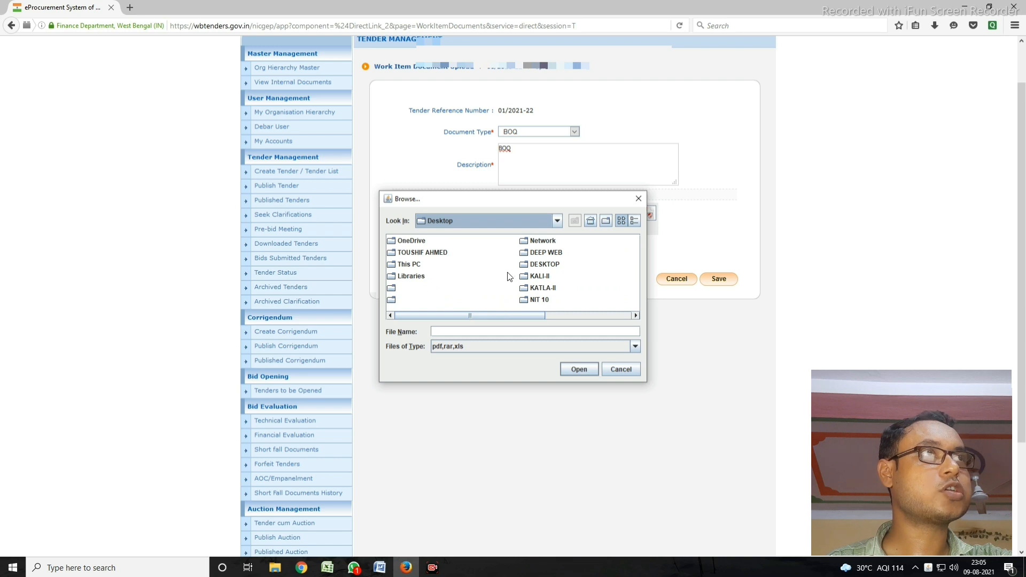
left_click(419, 254)
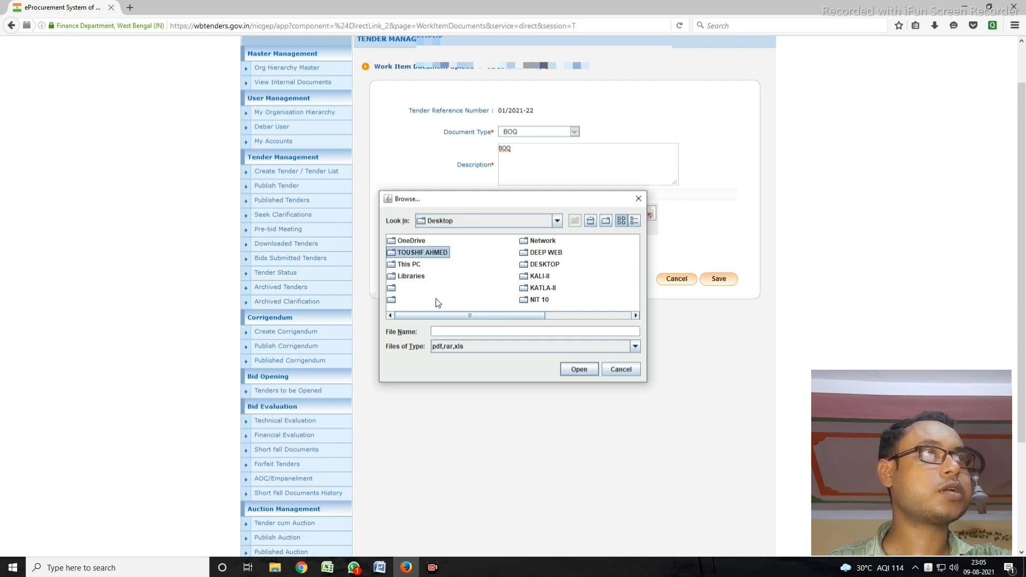
key("s")
key("Return")
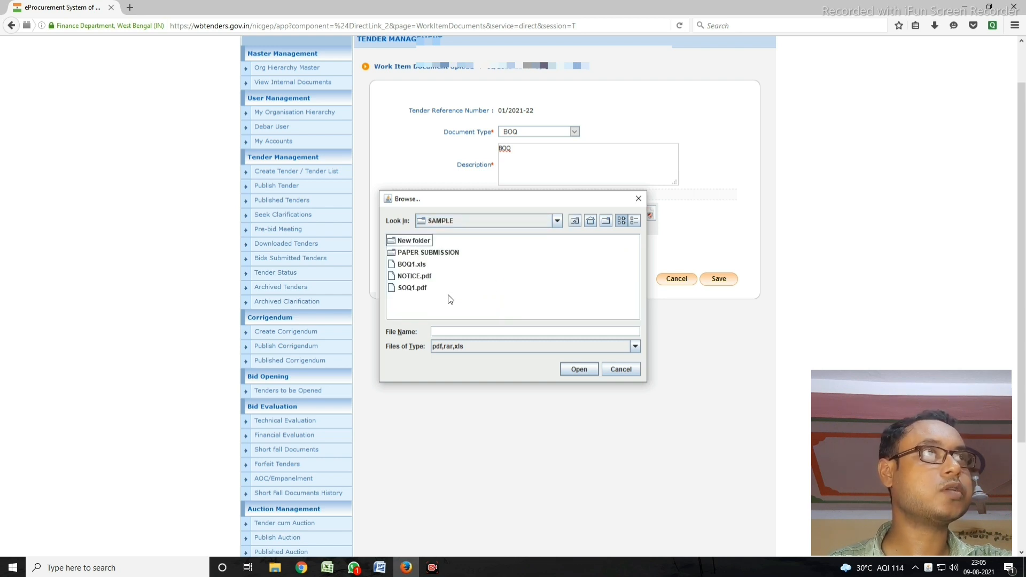
left_click(413, 265)
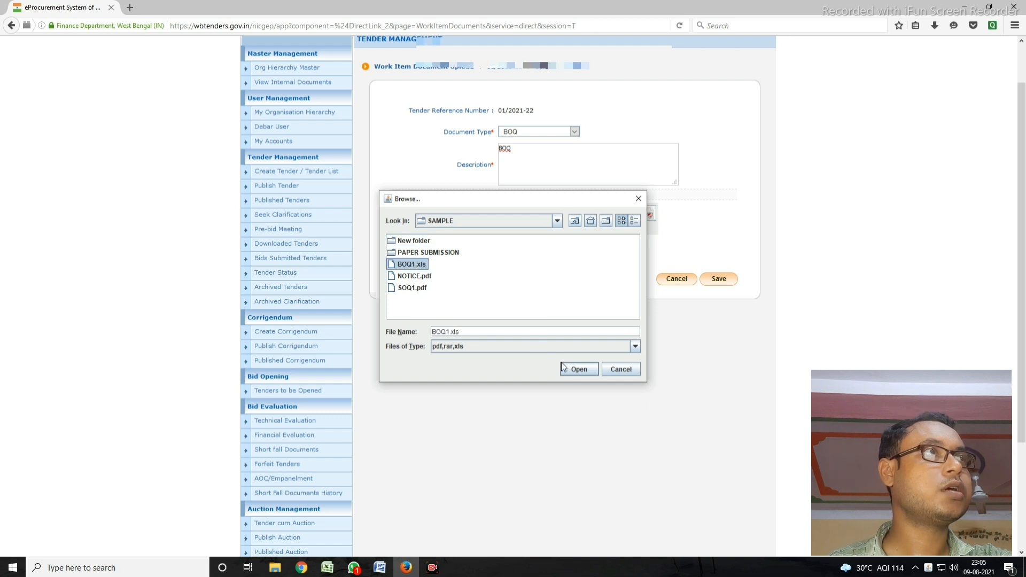
left_click(577, 368)
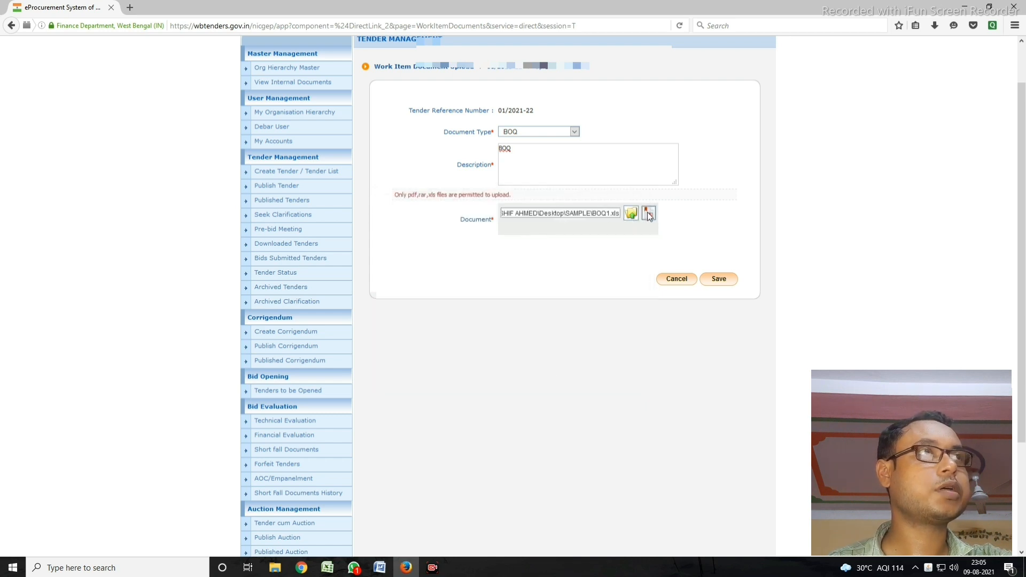
Step: Digitally sign BOQ1.xls with the signing PIN and save the BOQ document
left_click(633, 216)
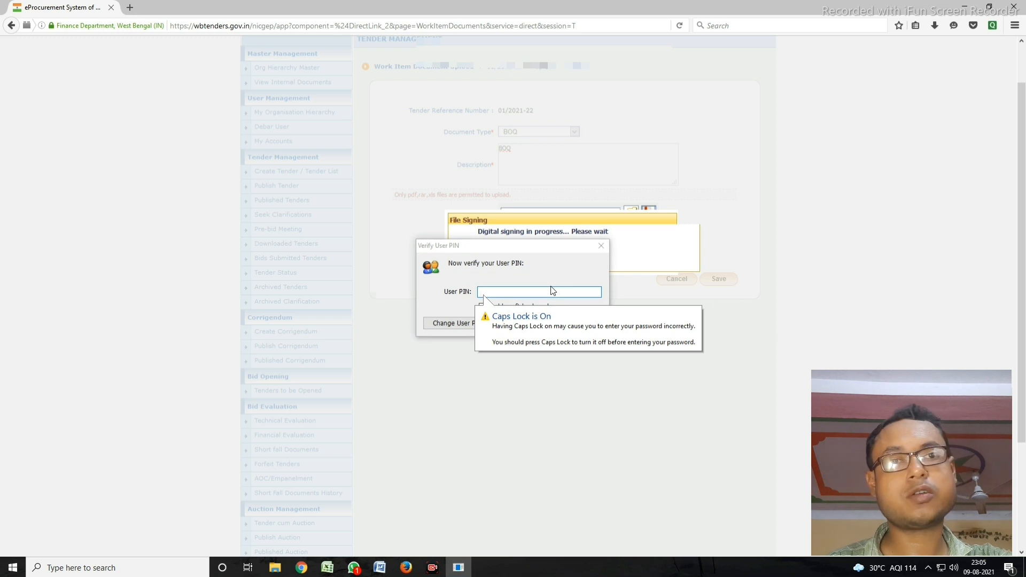
type("•••••")
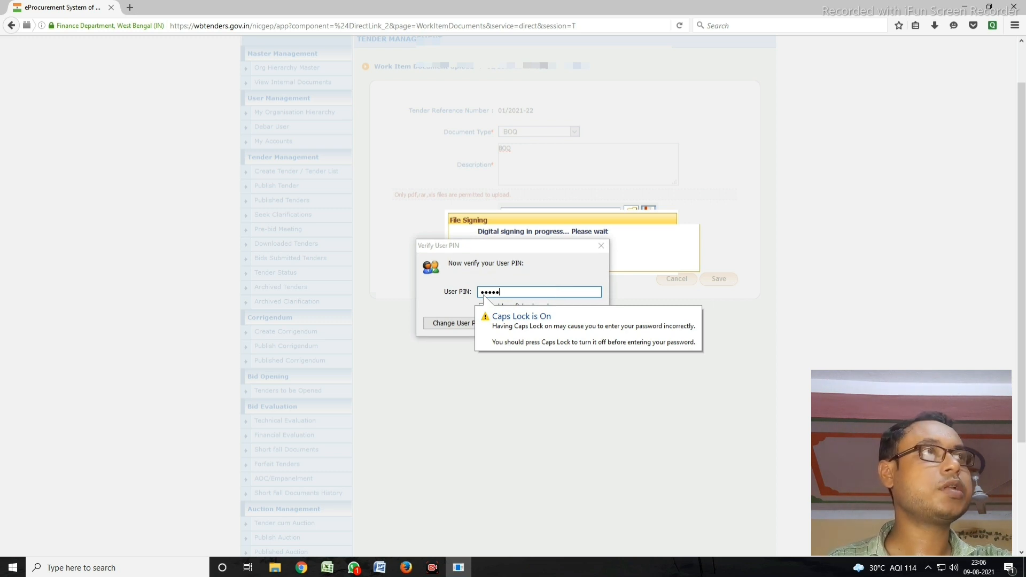
type("•••")
key("Return")
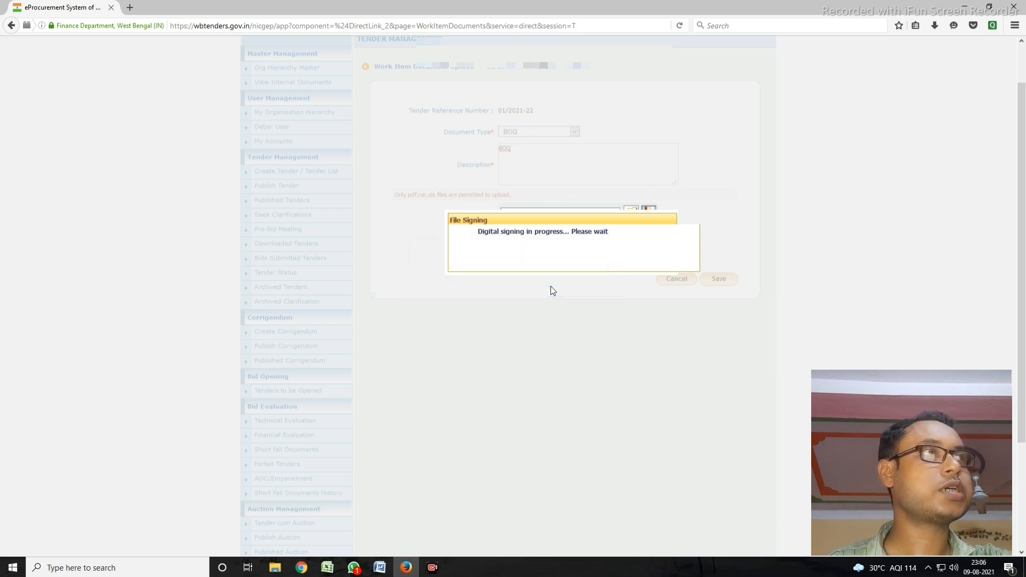
left_click(513, 292)
left_click(718, 279)
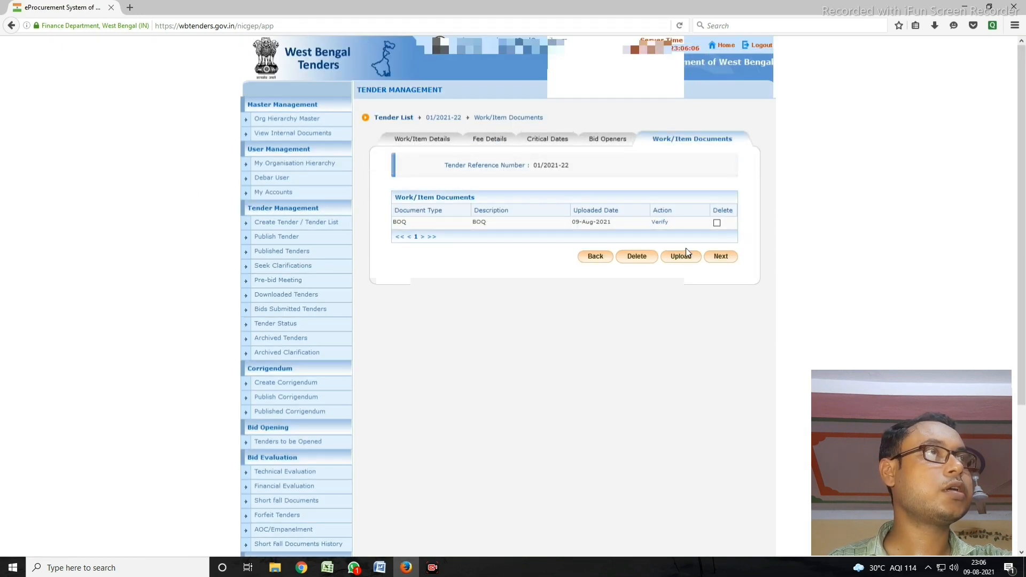
Step: Add a Tender Documents upload using SOQ1.pdf from the Desktop SAMPLE folder
left_click(680, 257)
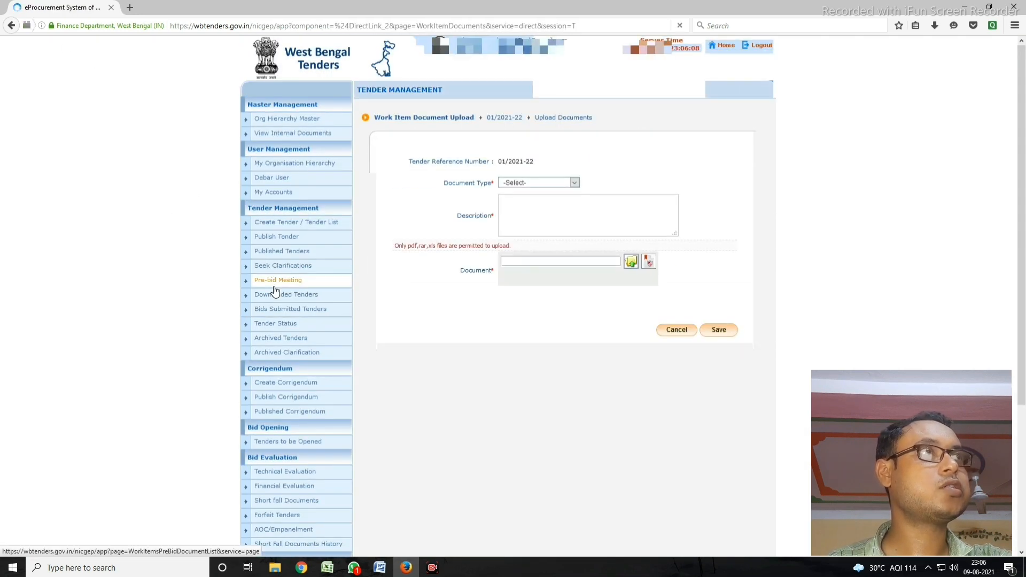
left_click(537, 175)
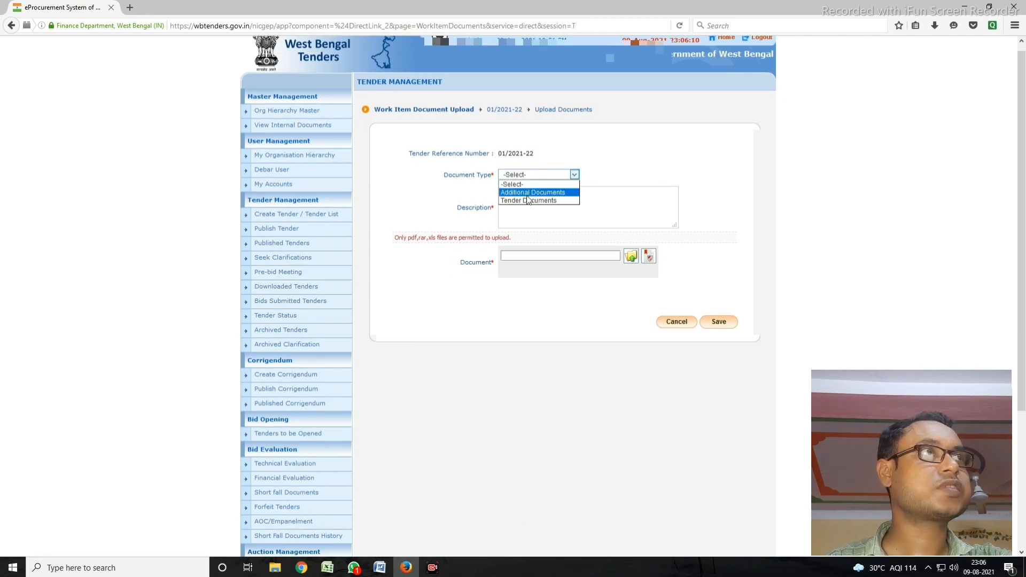
left_click(528, 200)
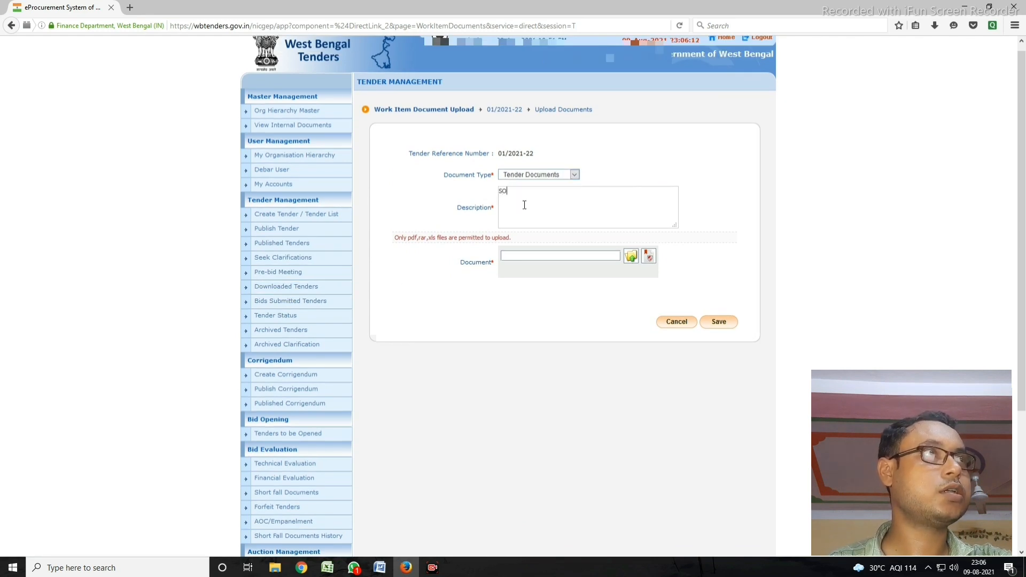
left_click(631, 256)
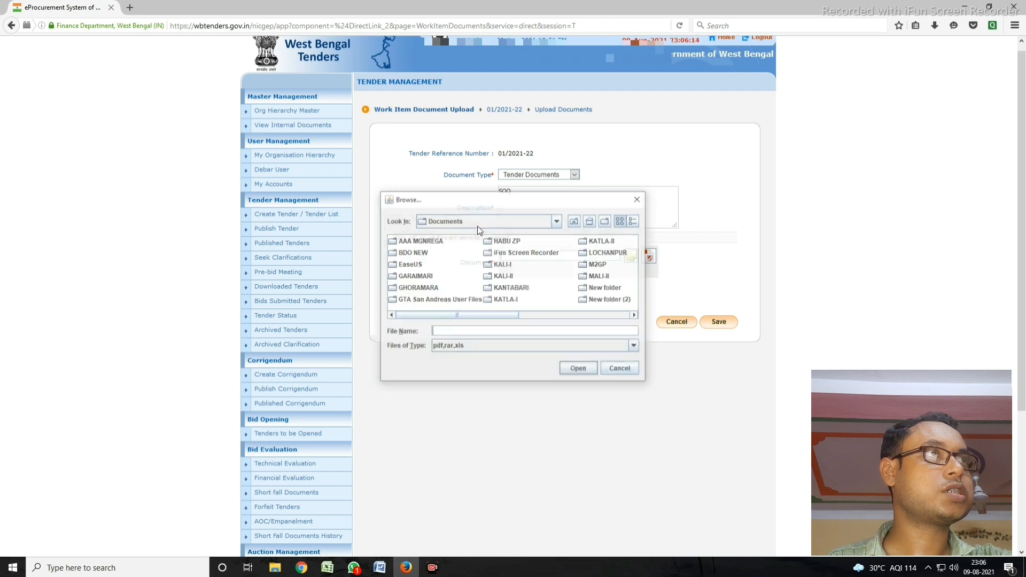
left_click(475, 219)
left_click(479, 276)
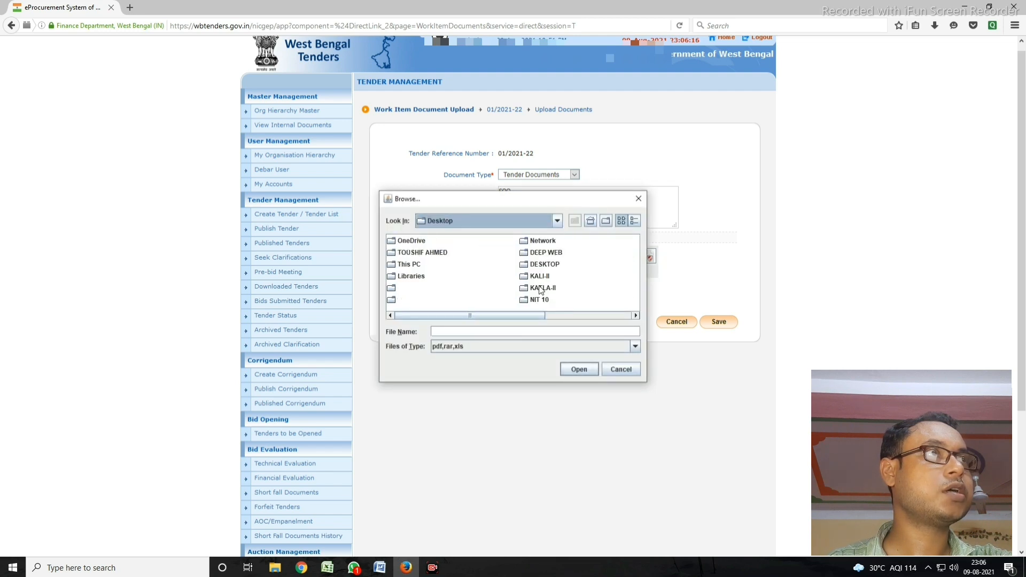
left_click(541, 288)
key("s")
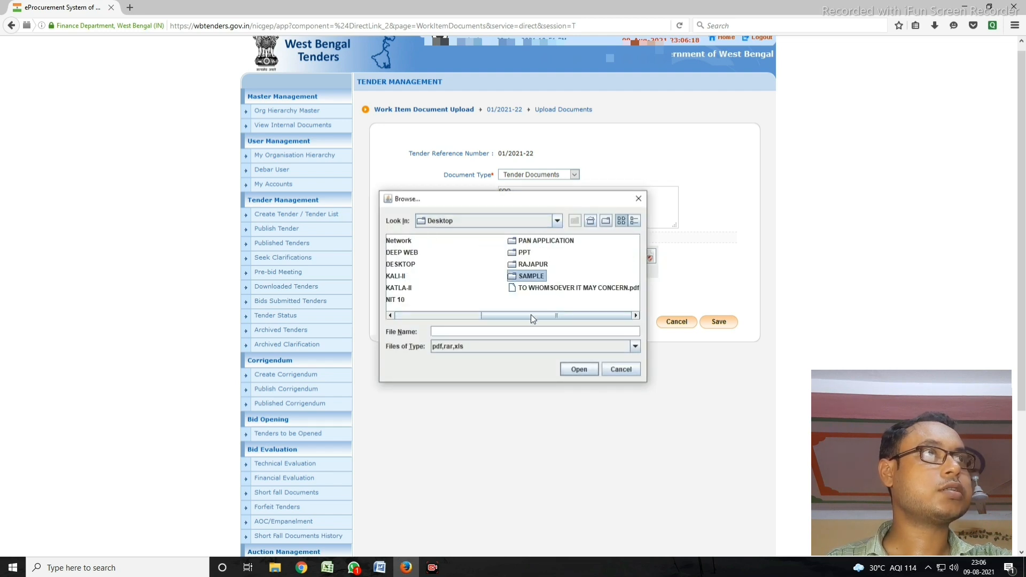
key("Return")
left_click(412, 289)
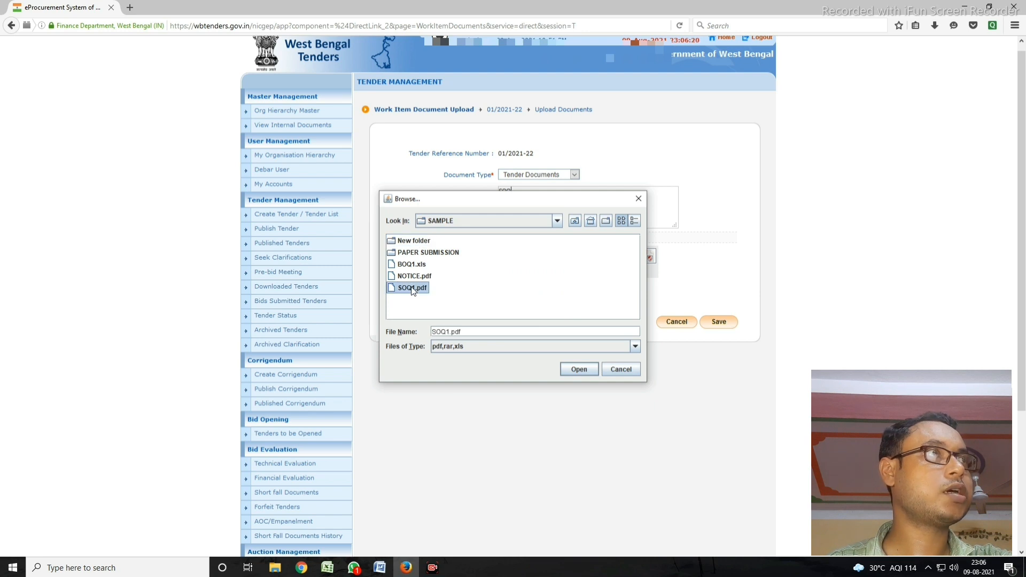
double_click(412, 289)
Step: Digitally sign SOQ1.pdf and save it as a tender document
left_click(649, 257)
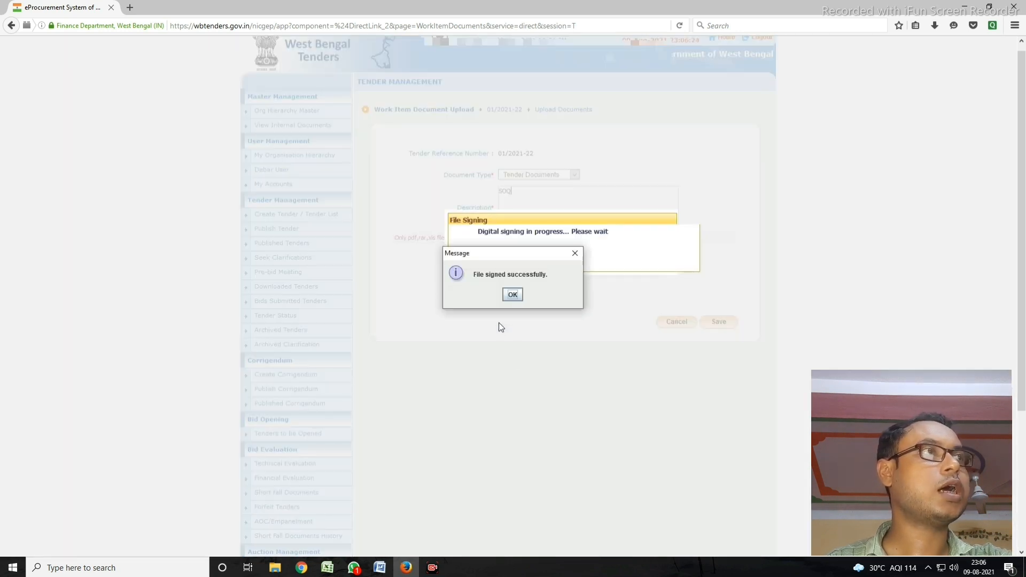
key("Return")
left_click(718, 321)
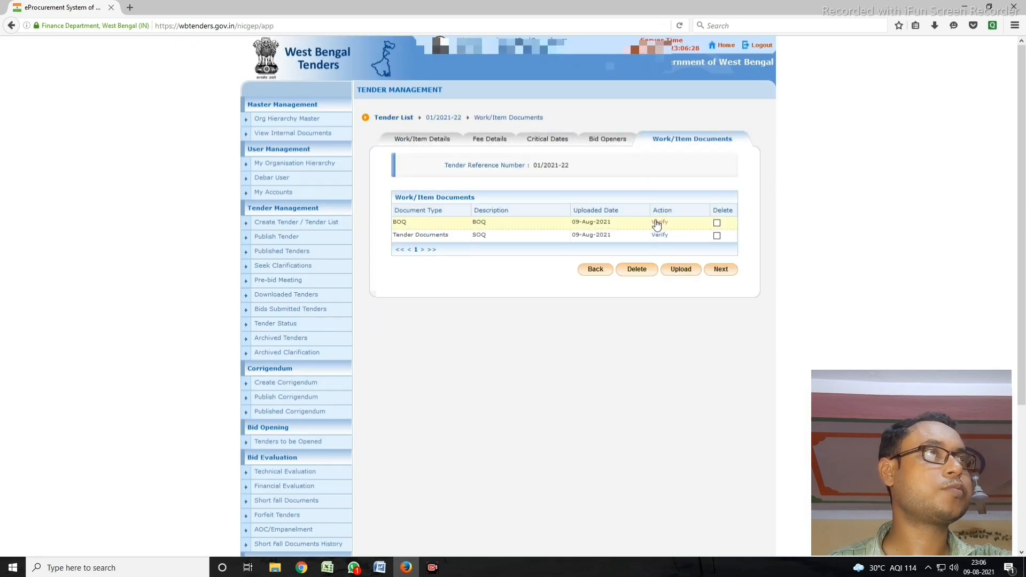
Step: Verify the BOQ file and the SOQ1.pdf tender document, then continue to Other Important Documents
left_click(657, 223)
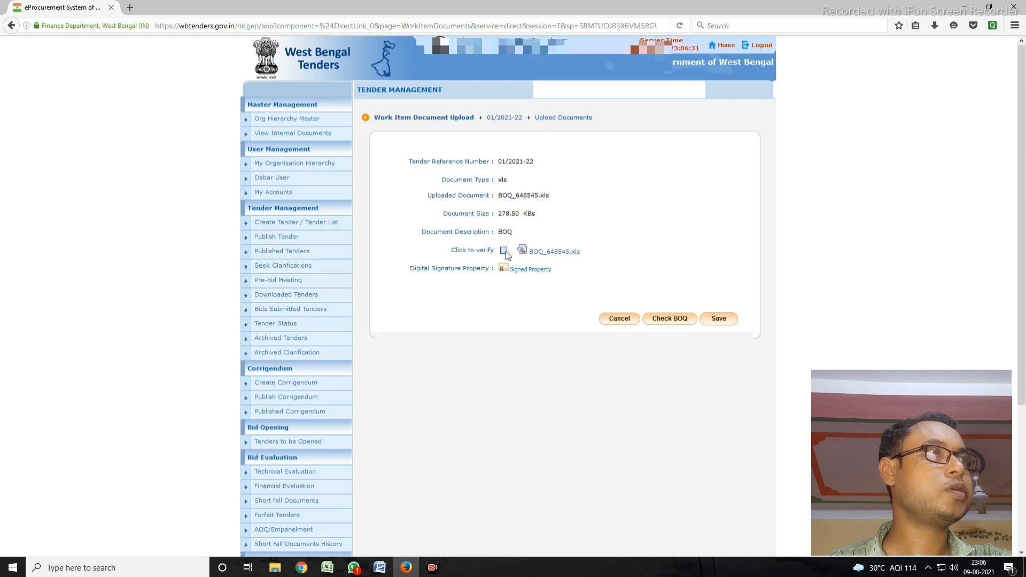
left_click(504, 251)
left_click(717, 319)
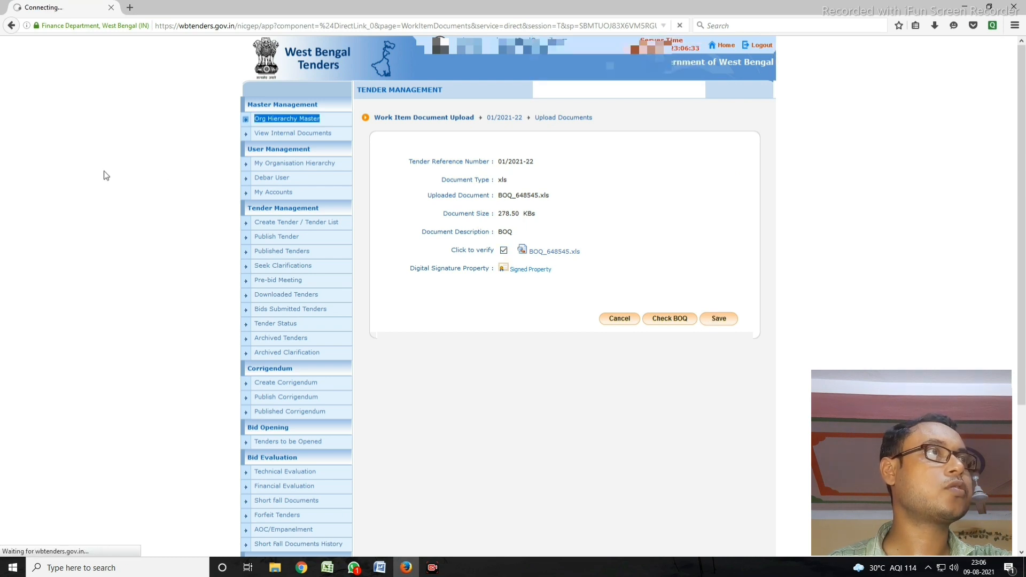
left_click(660, 235)
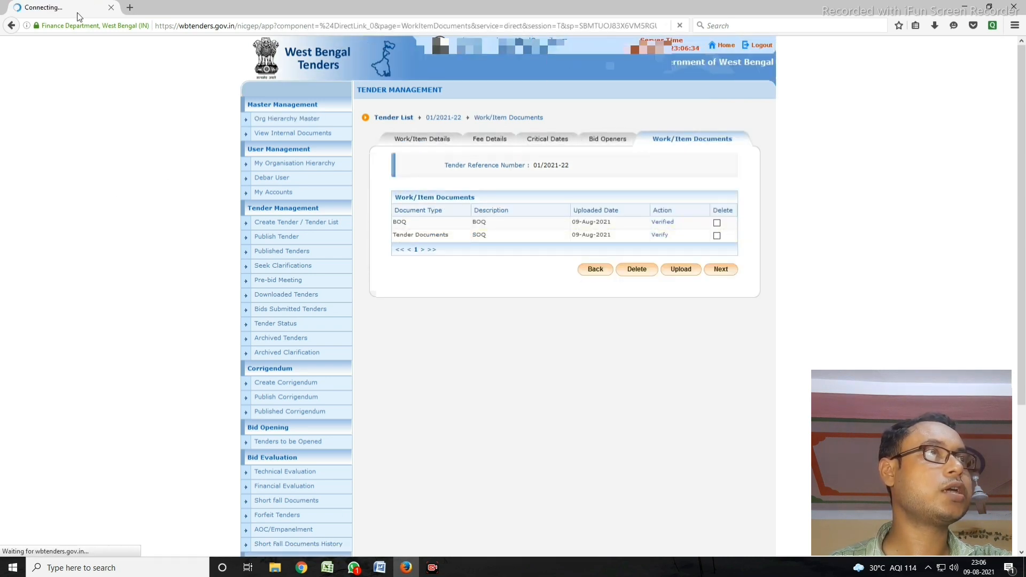
left_click(504, 251)
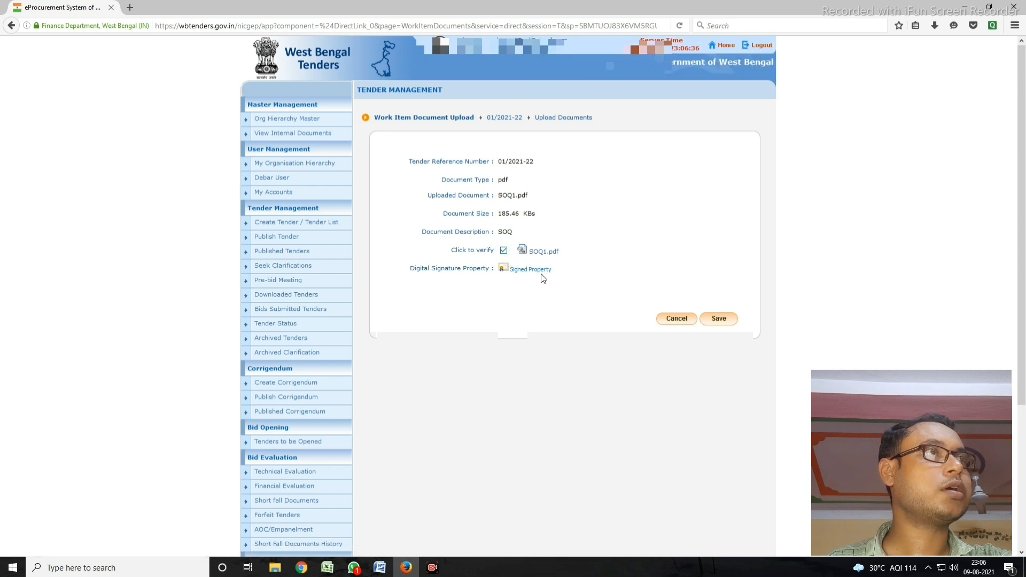
left_click(725, 325)
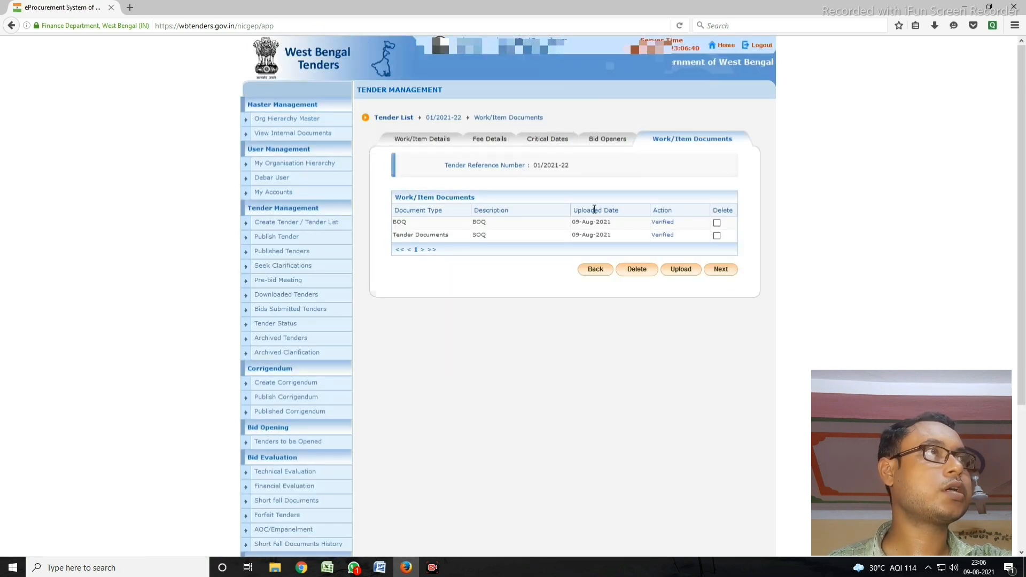
left_click(711, 273)
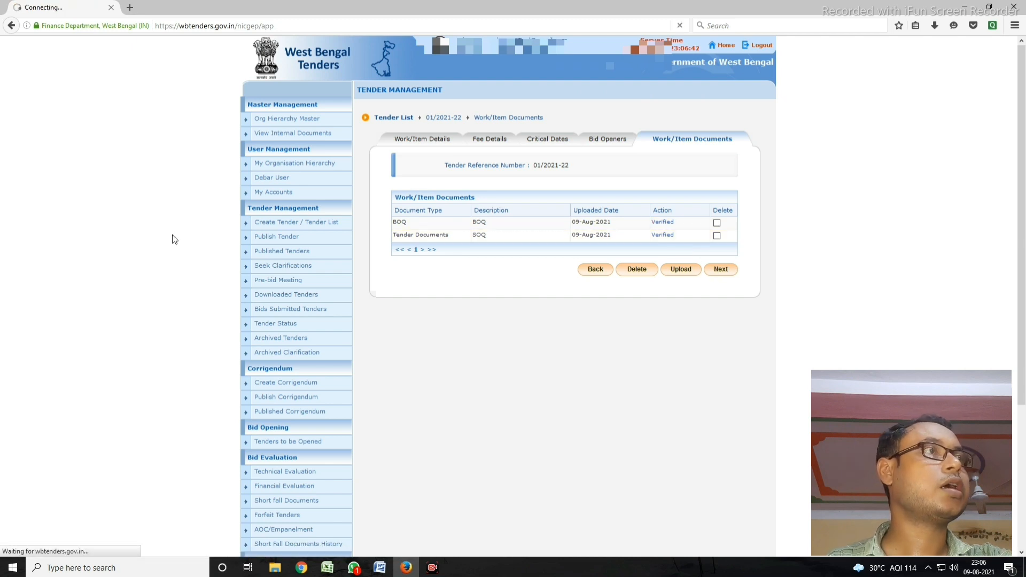
scroll(283, 283, "down", 1)
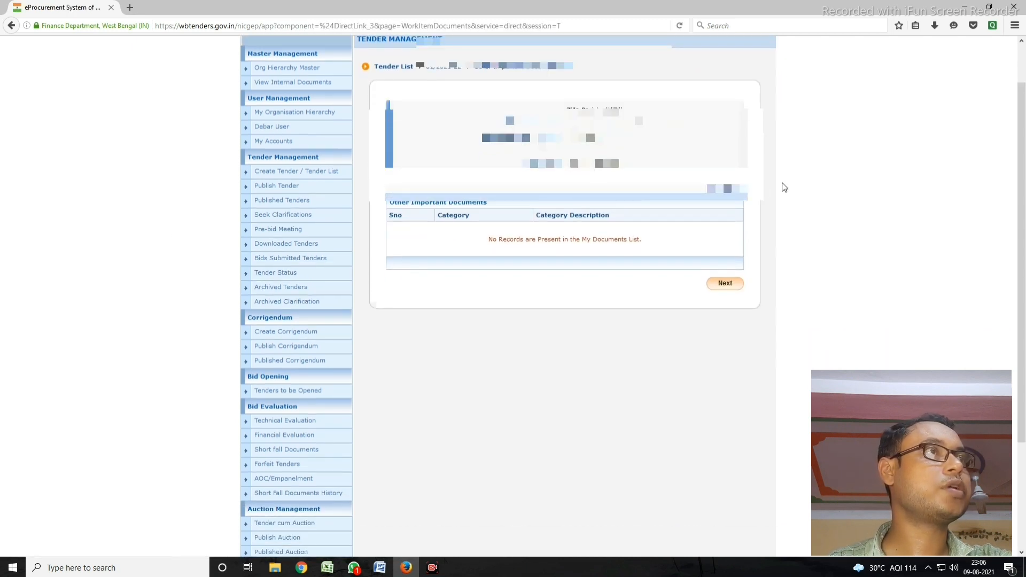
Step: List all Other Important Document categories, look over the certificate and CREDENTIAL 1 entries, and proceed without selecting any
left_click(728, 190)
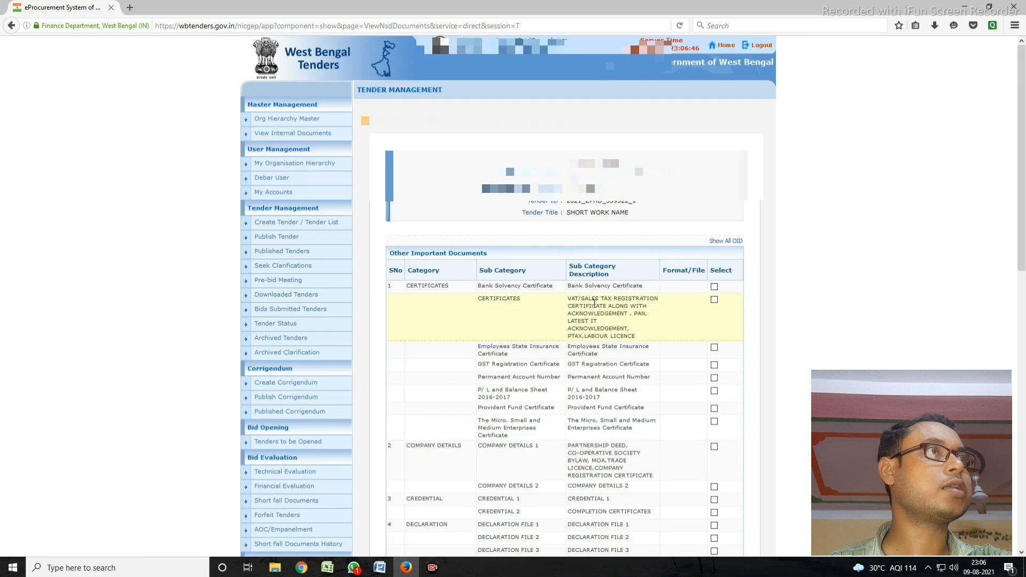
scroll(516, 231, "down", 3)
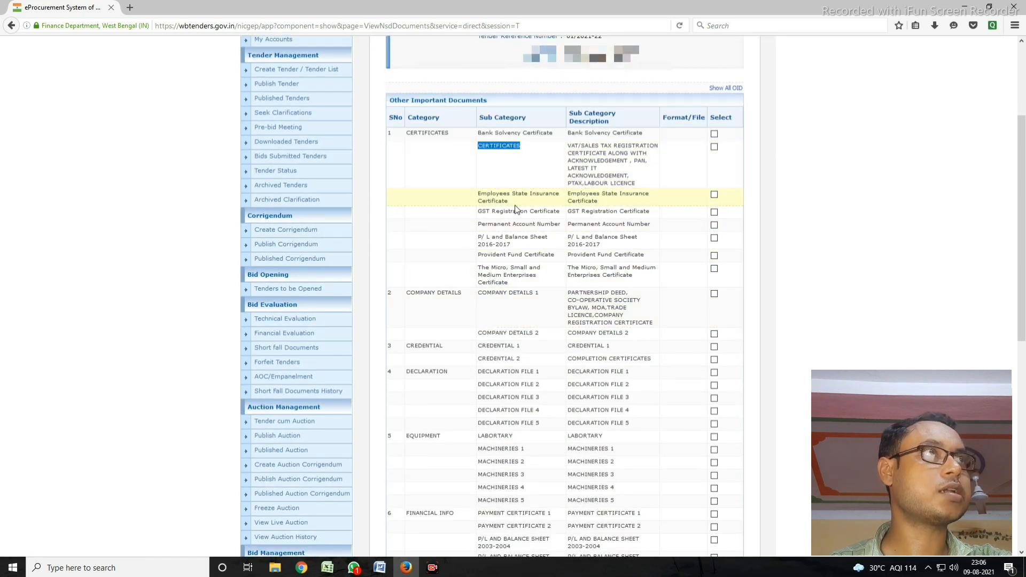
left_click_drag(492, 212, 556, 211)
left_click_drag(490, 294, 581, 294)
scroll(571, 315, "down", 1)
left_click_drag(505, 295, 582, 295)
triple_click(582, 294)
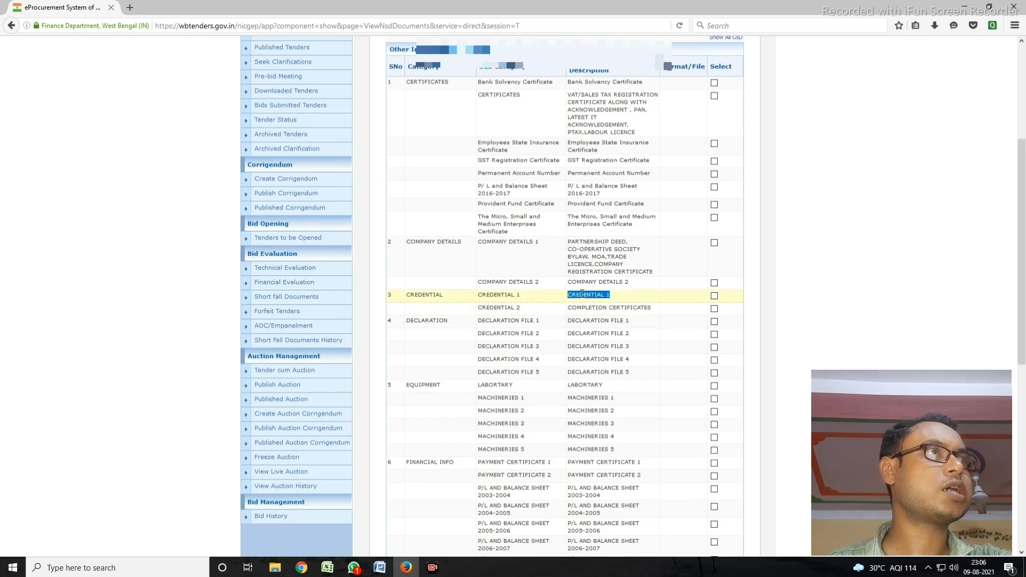
scroll(556, 342, "down", 8)
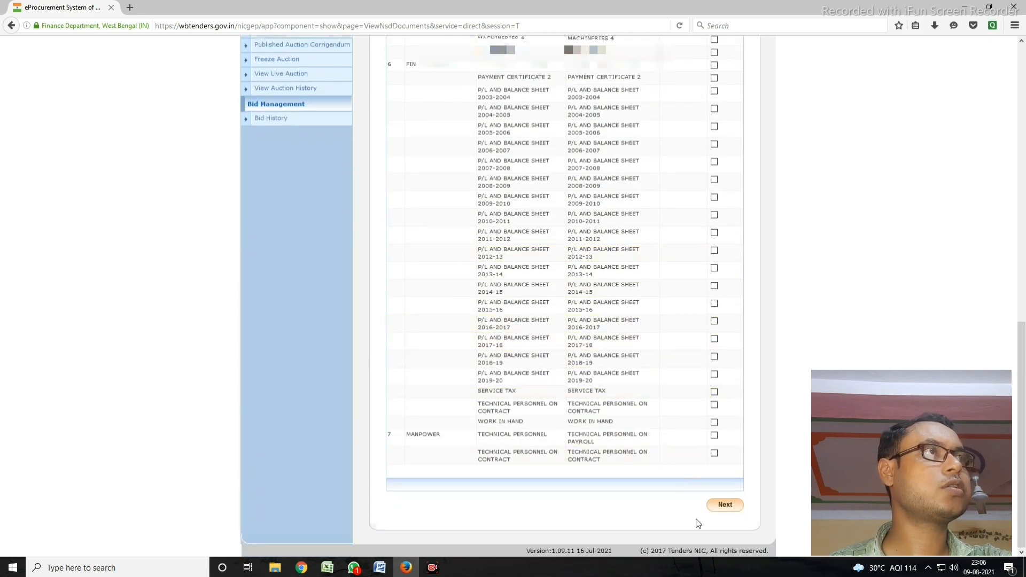
left_click(731, 512)
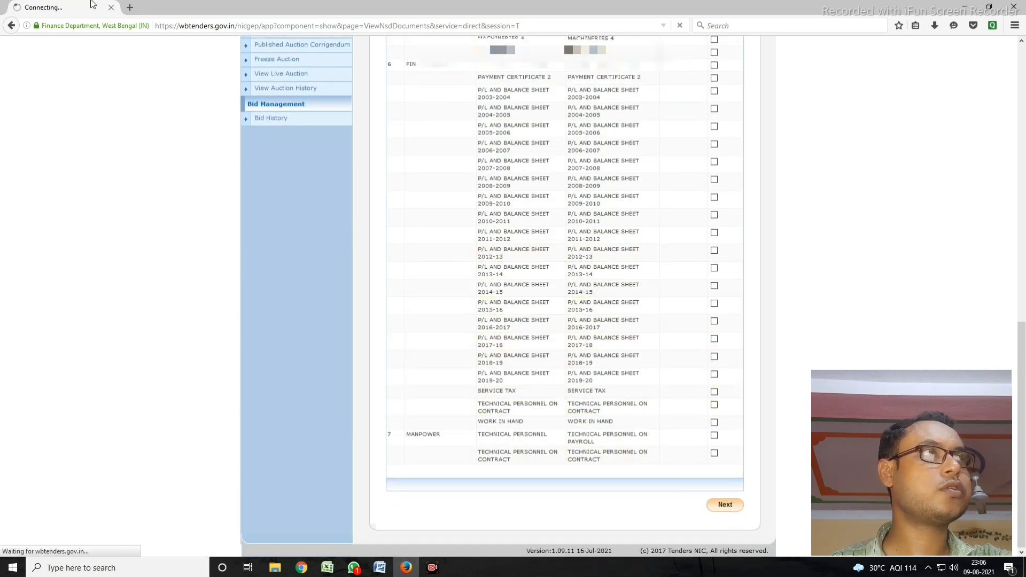
scroll(561, 300, "down", 10)
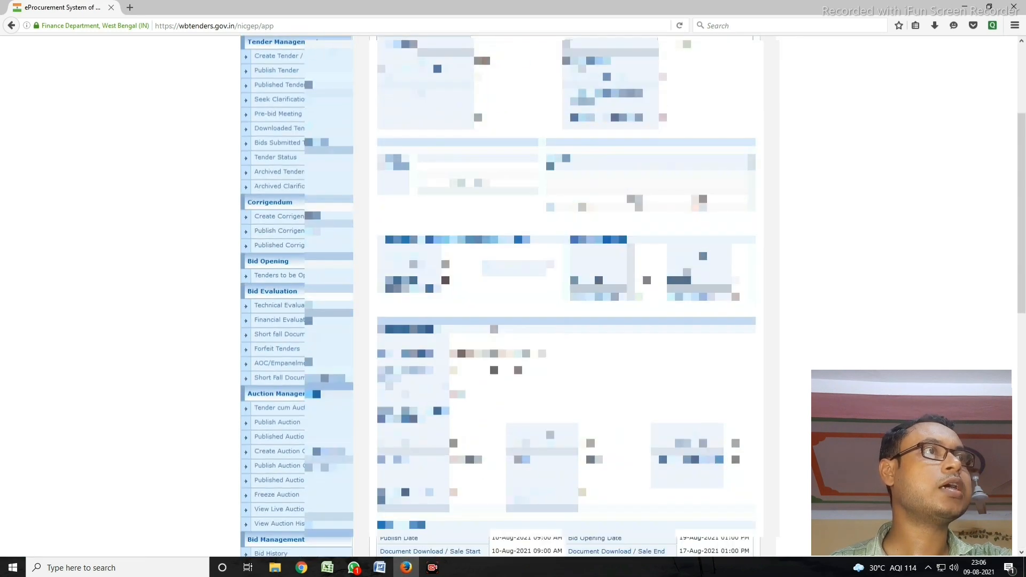
Step: Review the tender summary and its critical dates, submit it, and go to Publish Tender
scroll(566, 289, "down", 3)
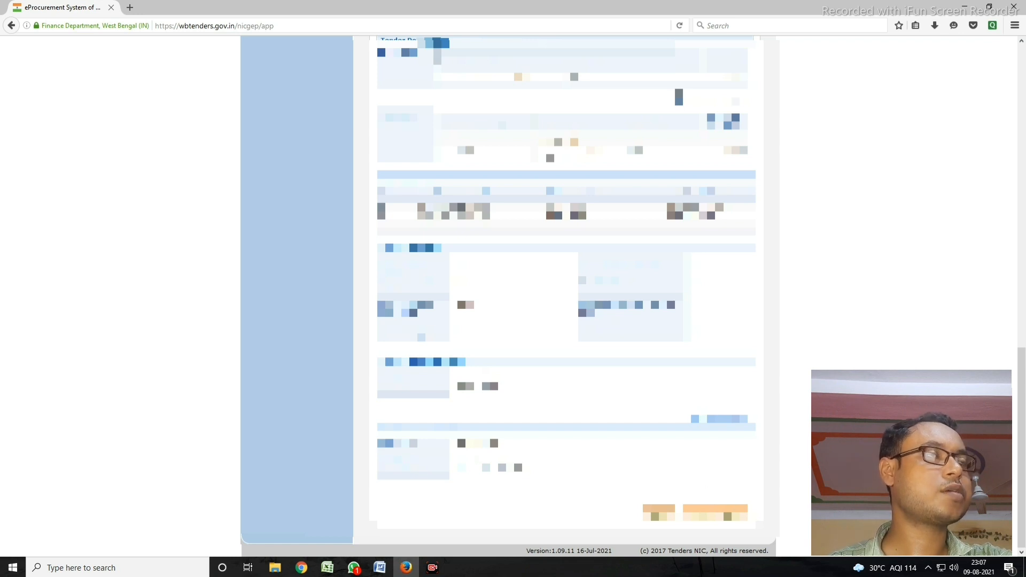
scroll(566, 294, "up", 10)
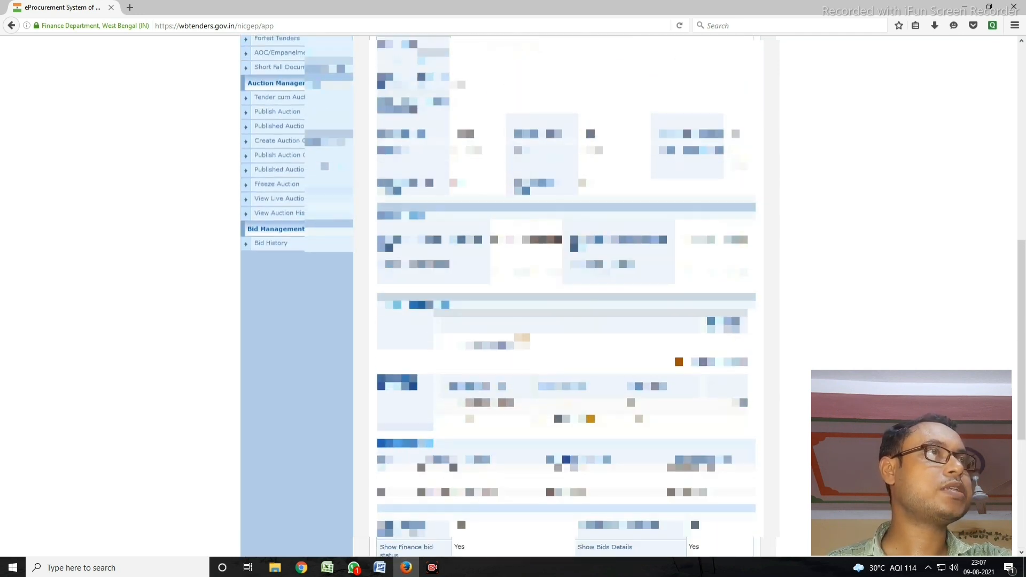
scroll(566, 294, "up", 5)
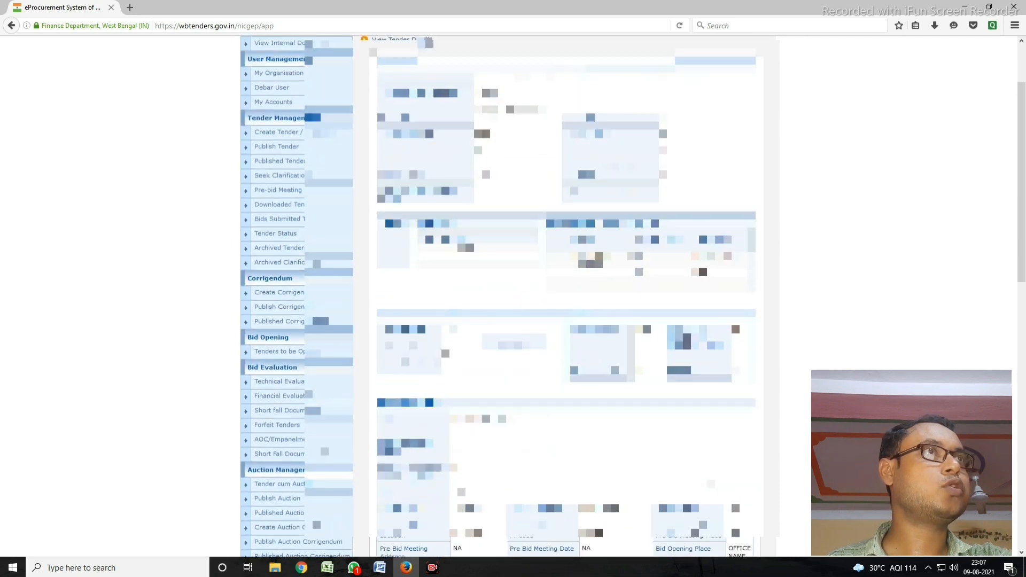
scroll(567, 294, "down", 15)
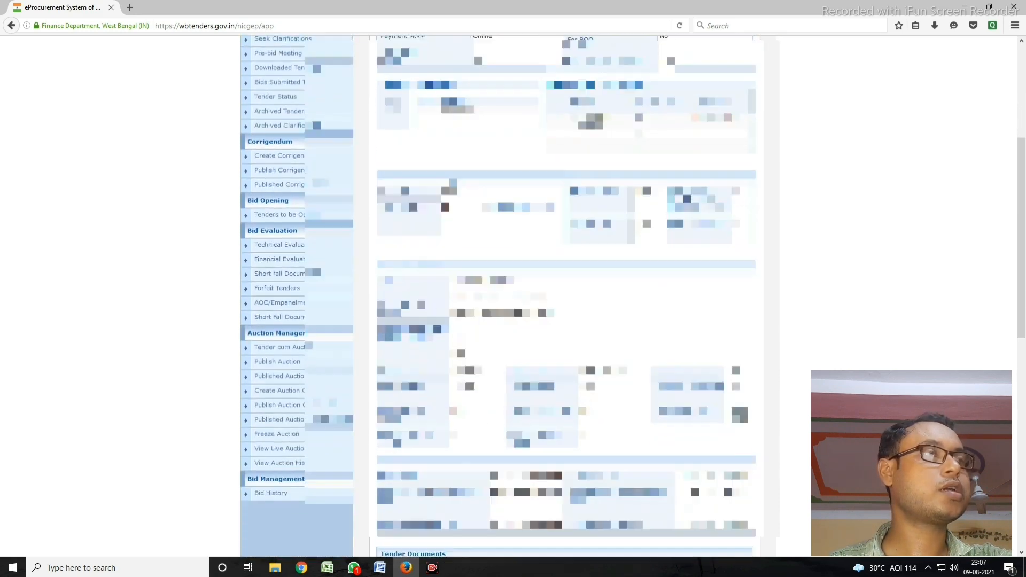
left_click(715, 512)
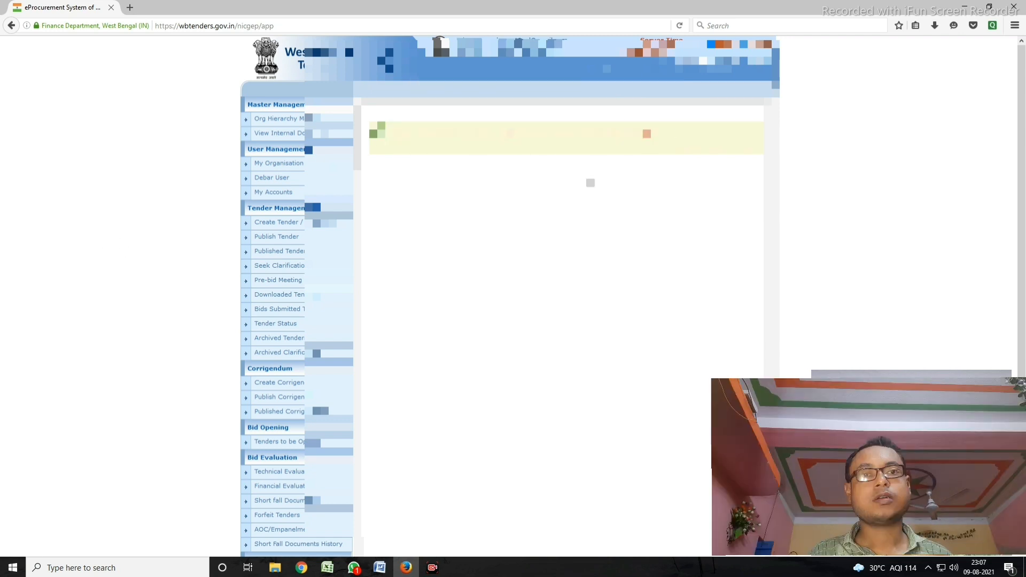
left_click(254, 234)
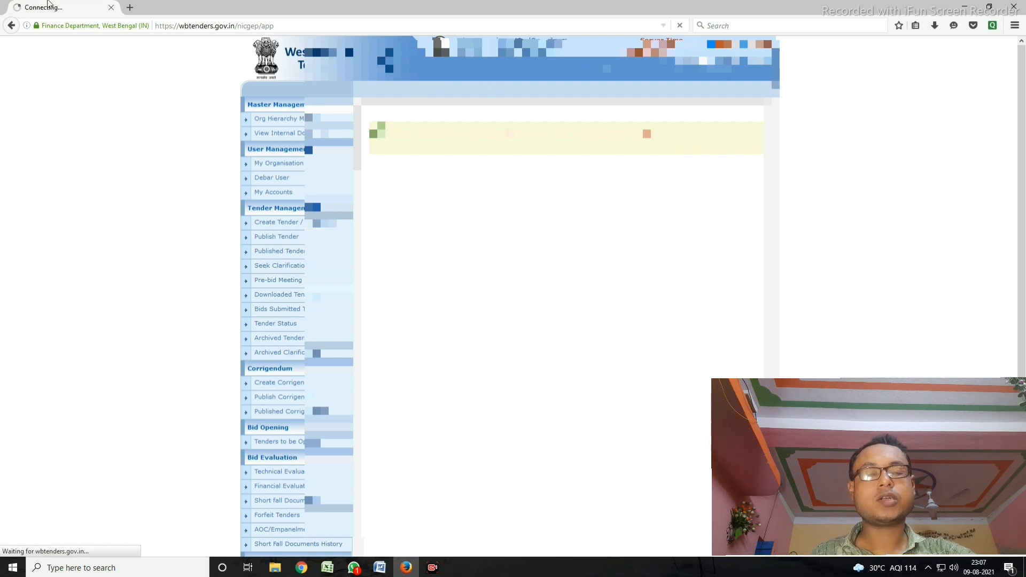